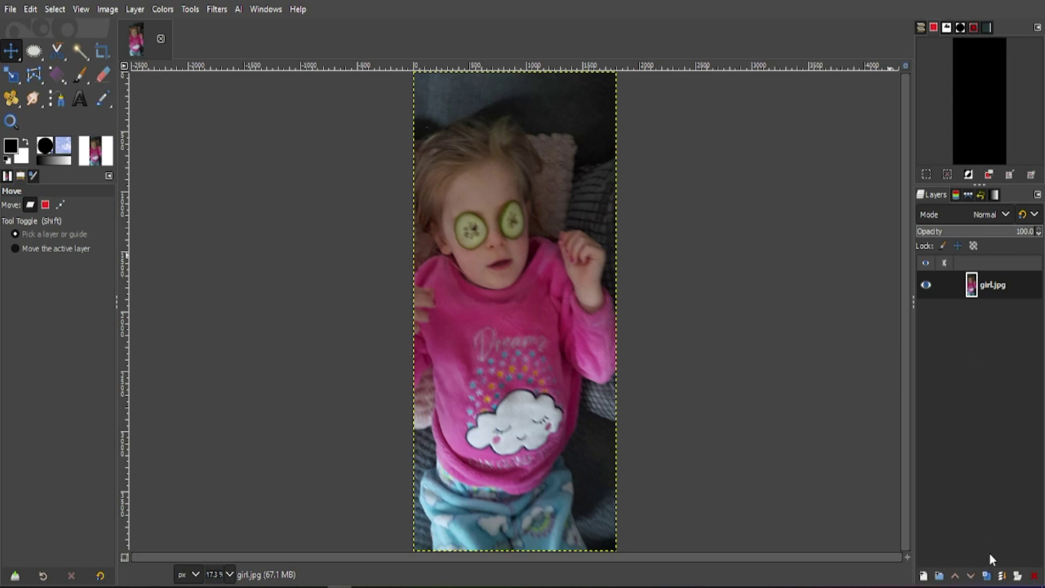
# Step: Duplicate the girl.jpg layer and use Brightness-Contrast to set the copy's brightness to -8 and contrast to 7
pyautogui.click(987, 575)
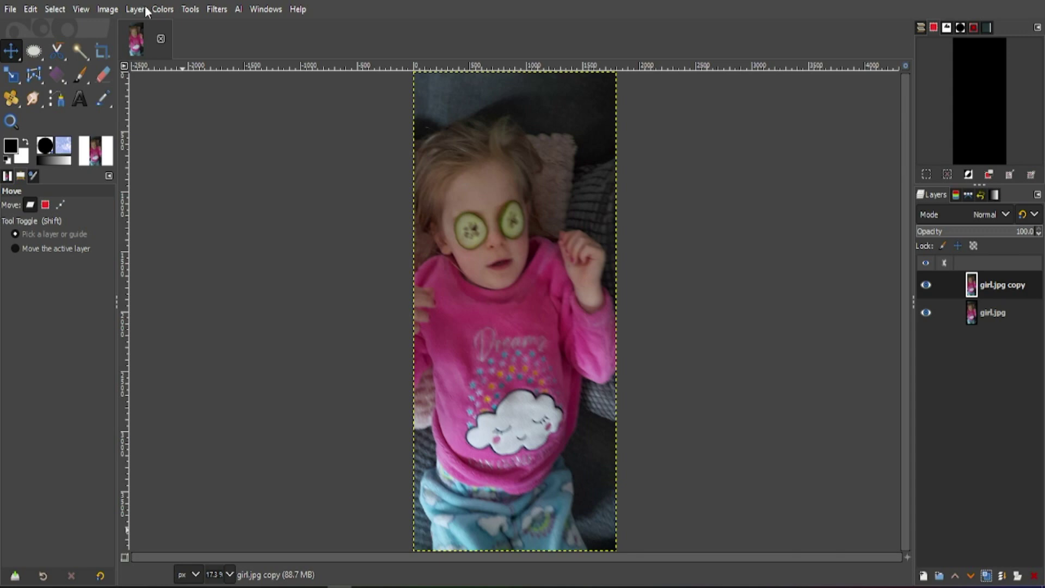
pyautogui.click(163, 9)
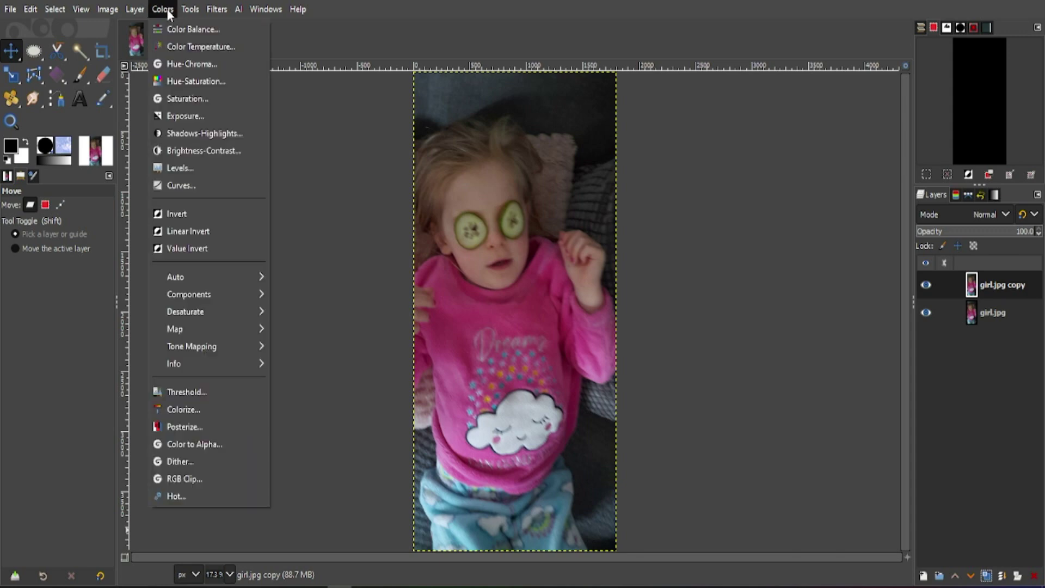
pyautogui.click(216, 149)
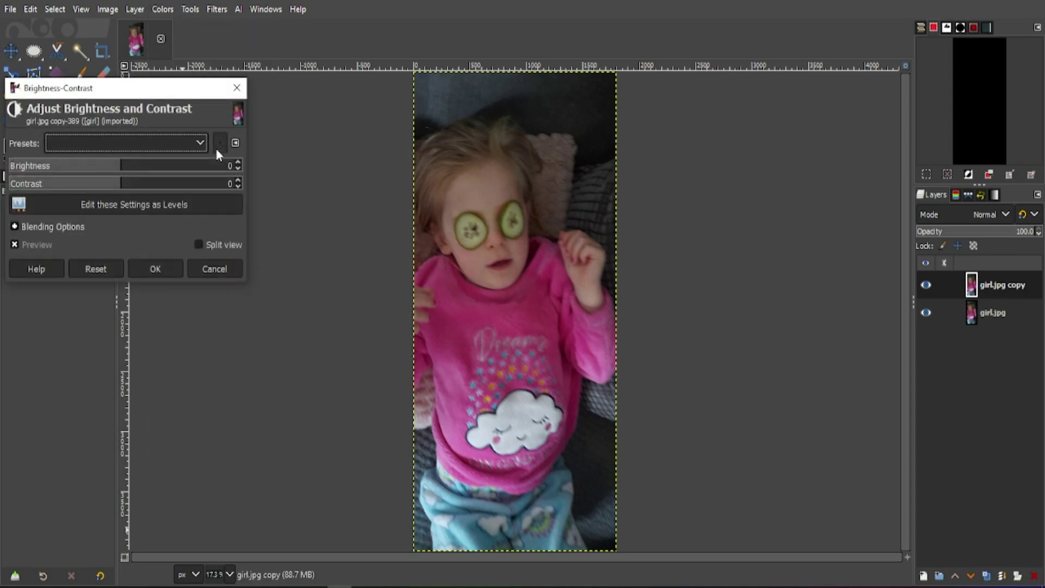
pyautogui.click(111, 167)
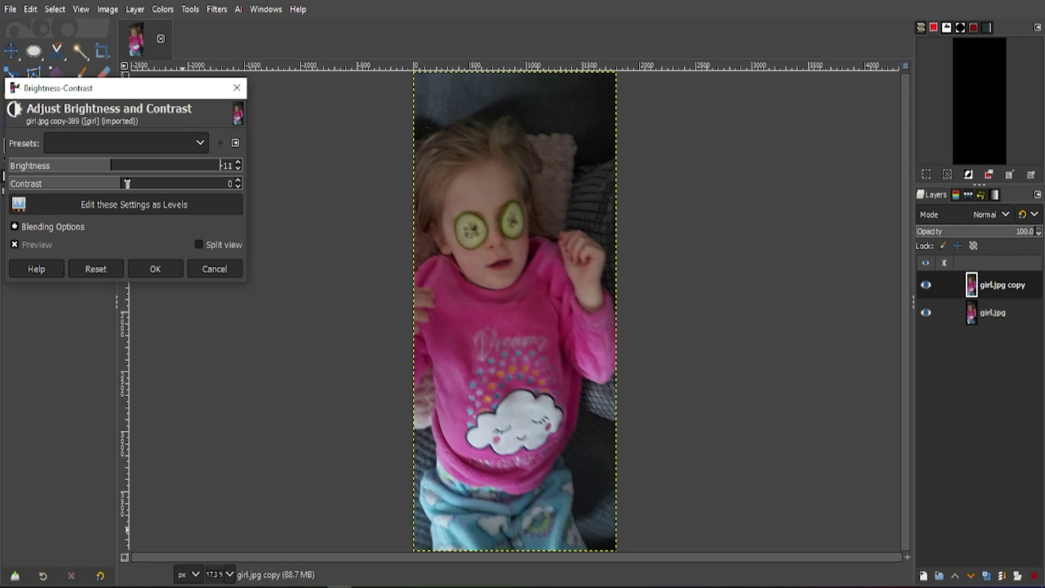
pyautogui.click(128, 185)
pyautogui.click(133, 188)
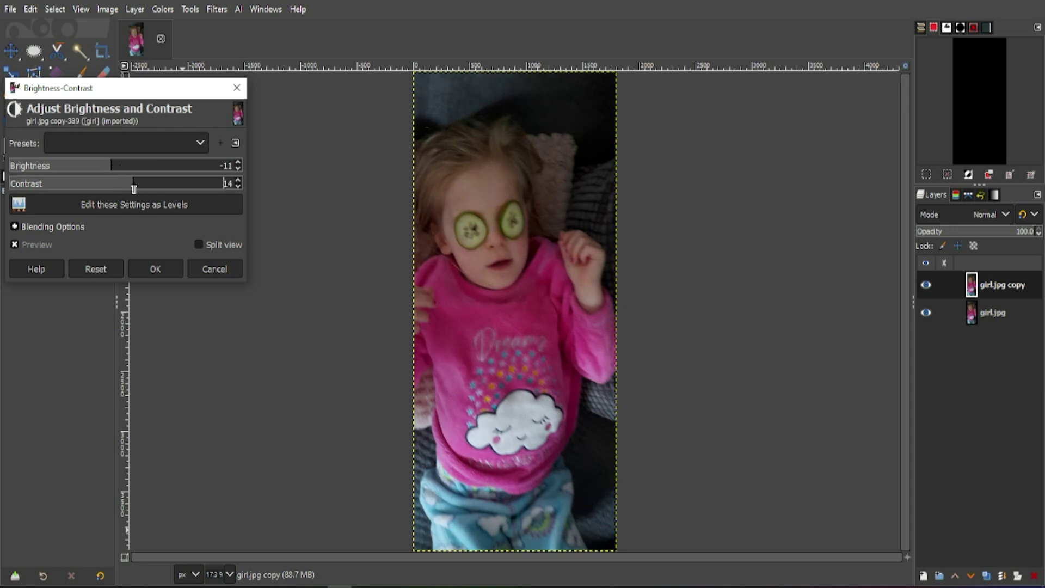
pyautogui.click(126, 188)
pyautogui.click(127, 188)
pyautogui.click(116, 169)
pyautogui.moveTo(116, 169); pyautogui.dragTo(114, 170)
# Step: Compare the photo with and without the brightness and contrast preview, and apply the adjustment
pyautogui.click(20, 244)
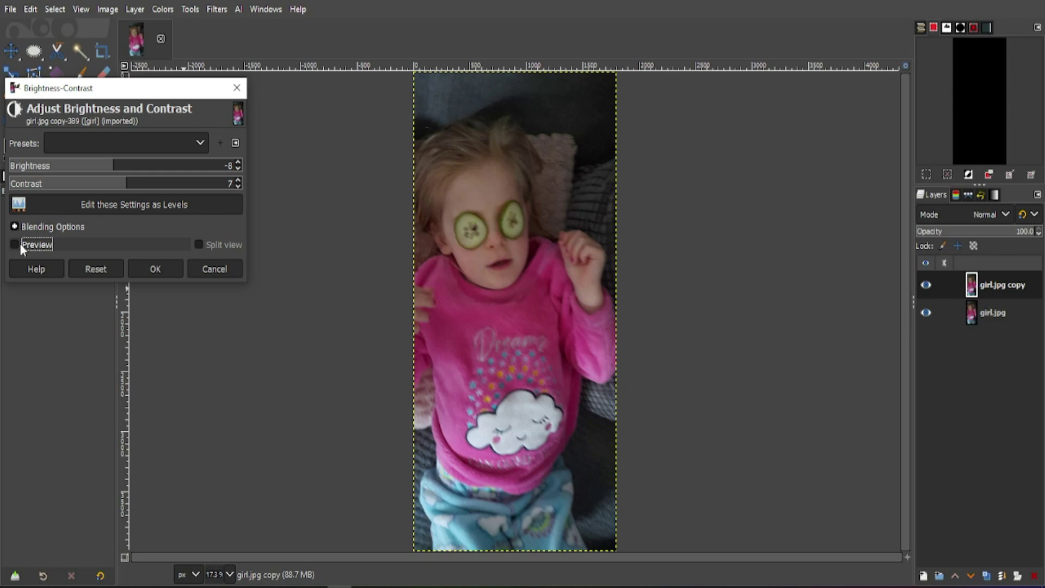
pyautogui.click(20, 243)
pyautogui.click(20, 243)
pyautogui.click(19, 244)
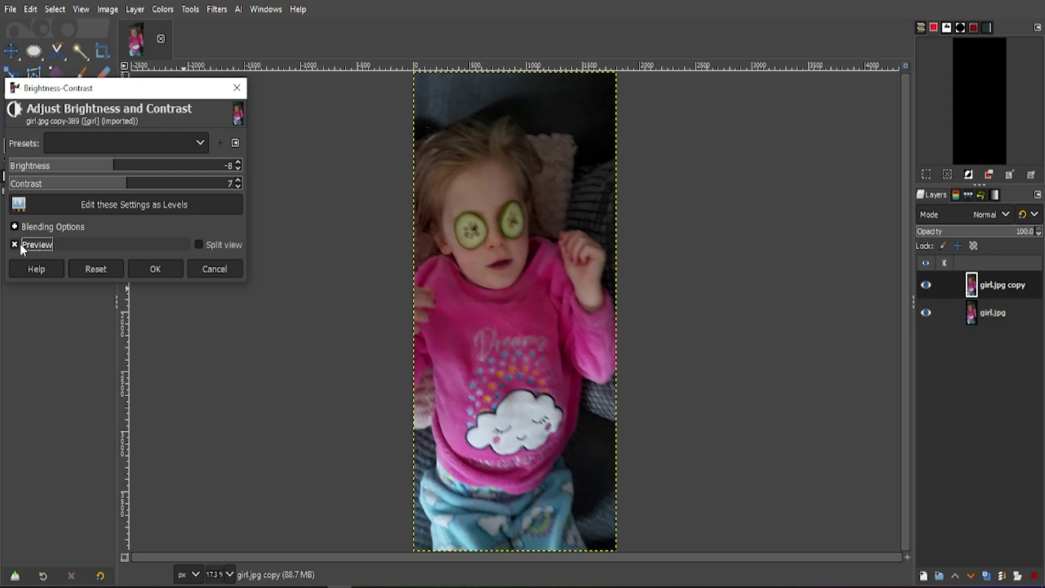
pyautogui.click(148, 269)
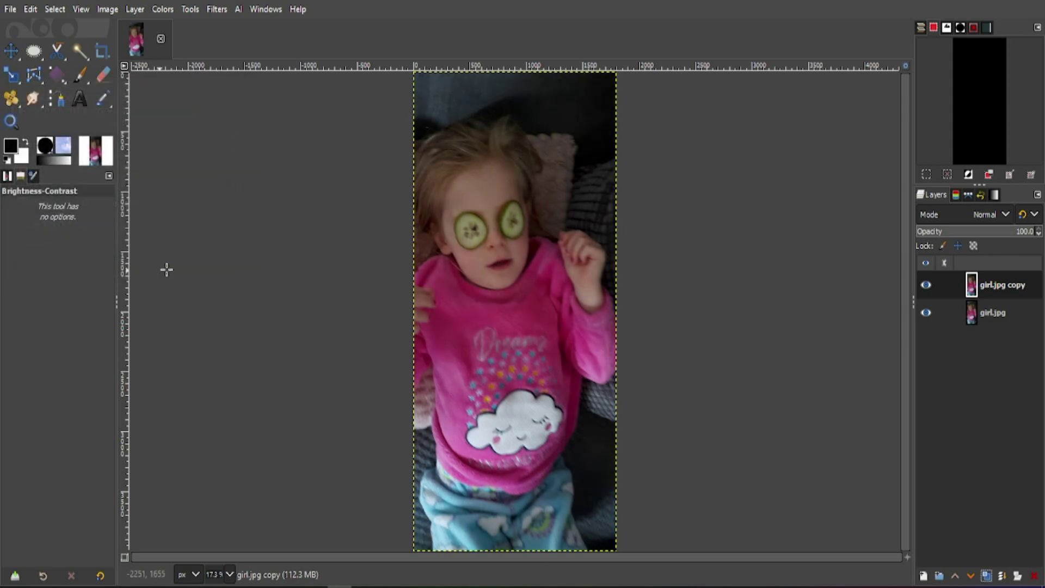
# Step: Duplicate the adjusted layer and apply Exposure to the new copy with exposure 0.465 and black level 0.005
pyautogui.click(986, 575)
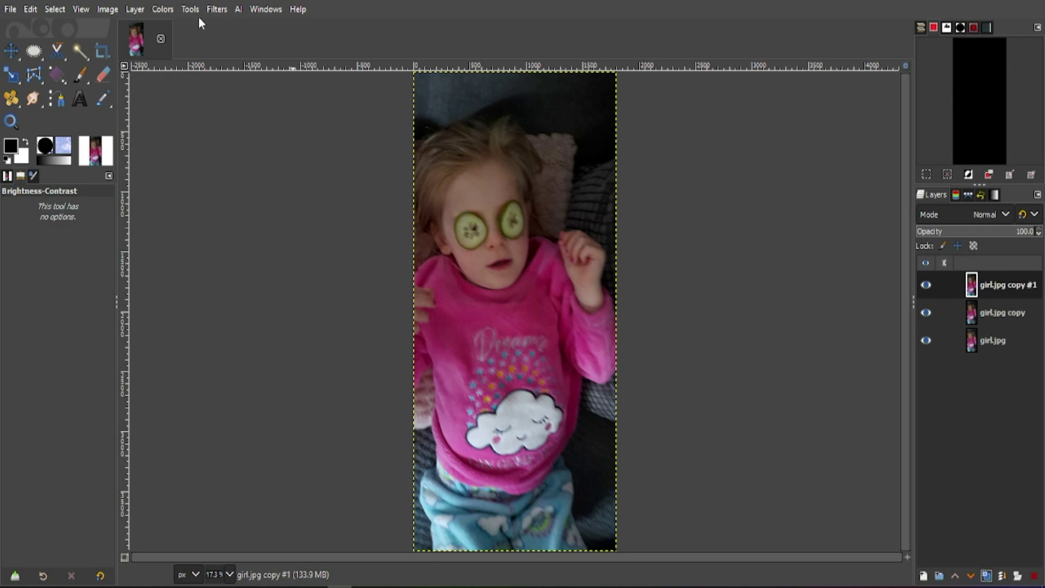
pyautogui.click(157, 11)
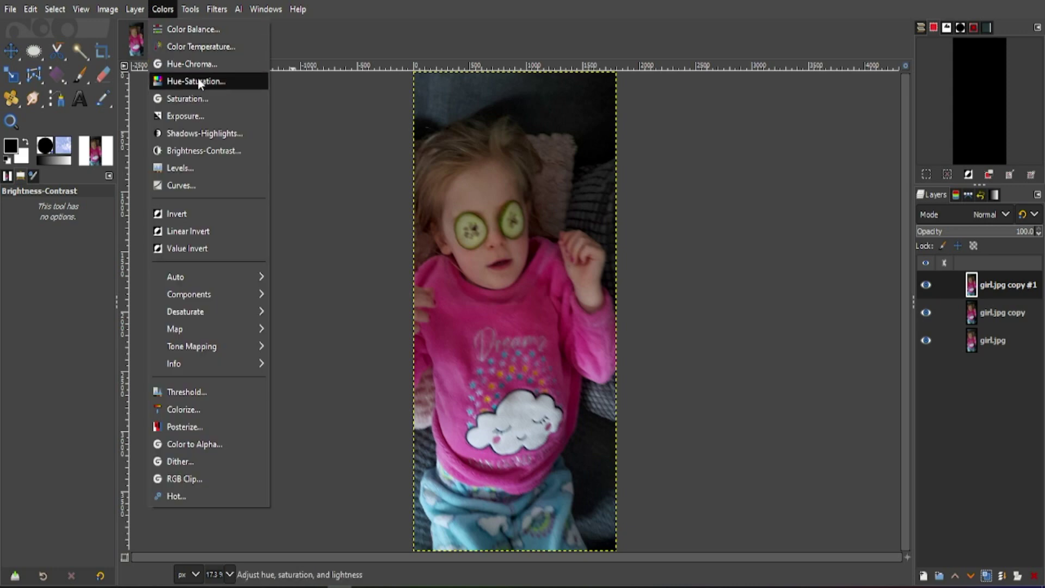
pyautogui.click(185, 117)
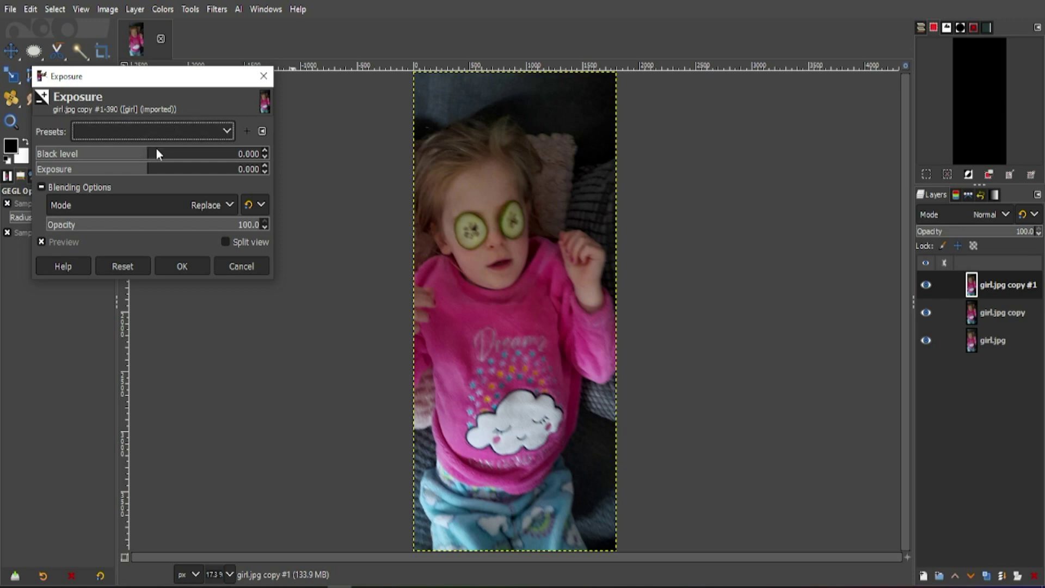
pyautogui.click(153, 173)
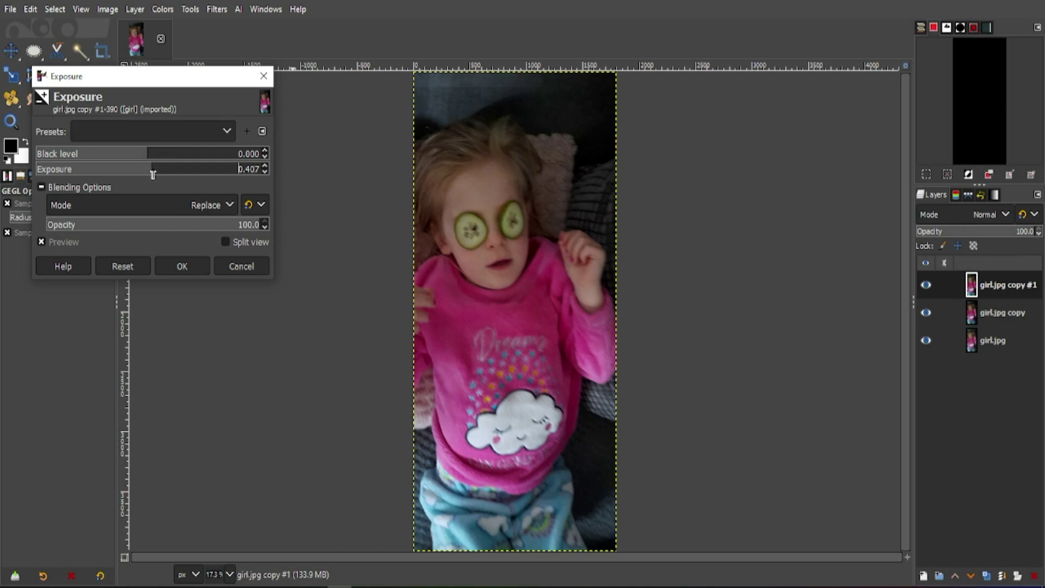
pyautogui.click(157, 173)
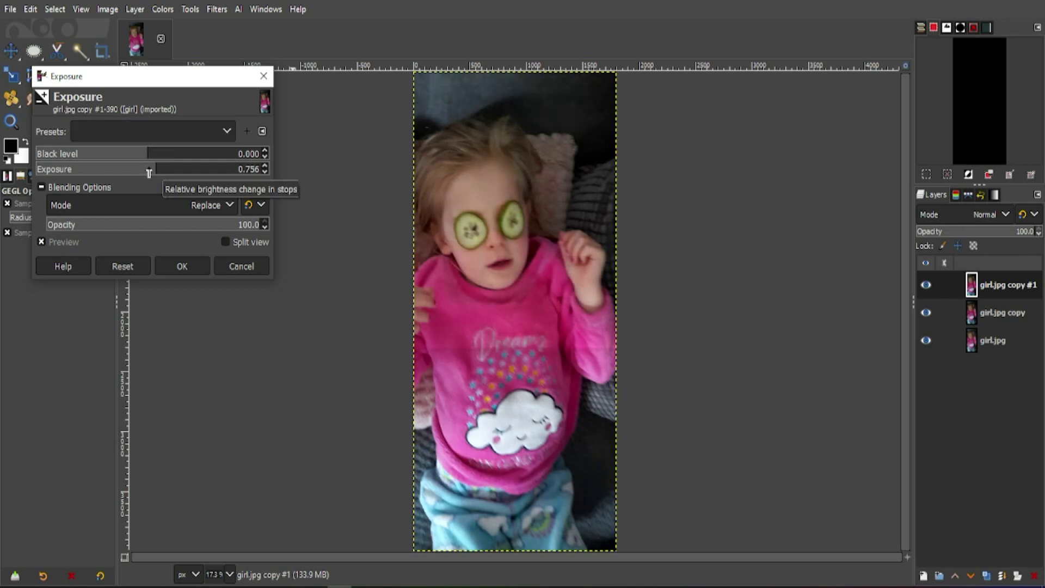
pyautogui.click(153, 174)
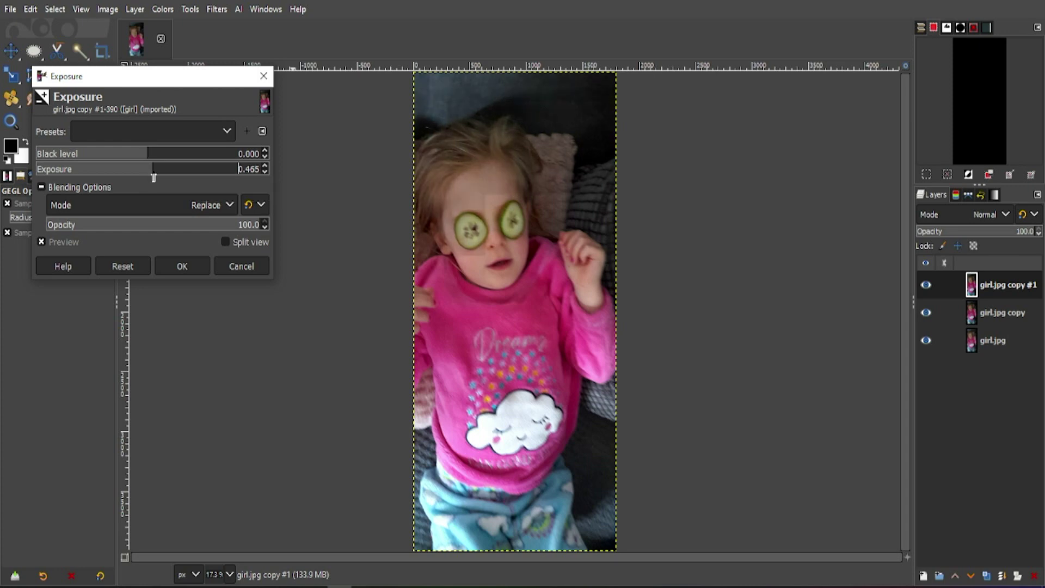
pyautogui.click(154, 162)
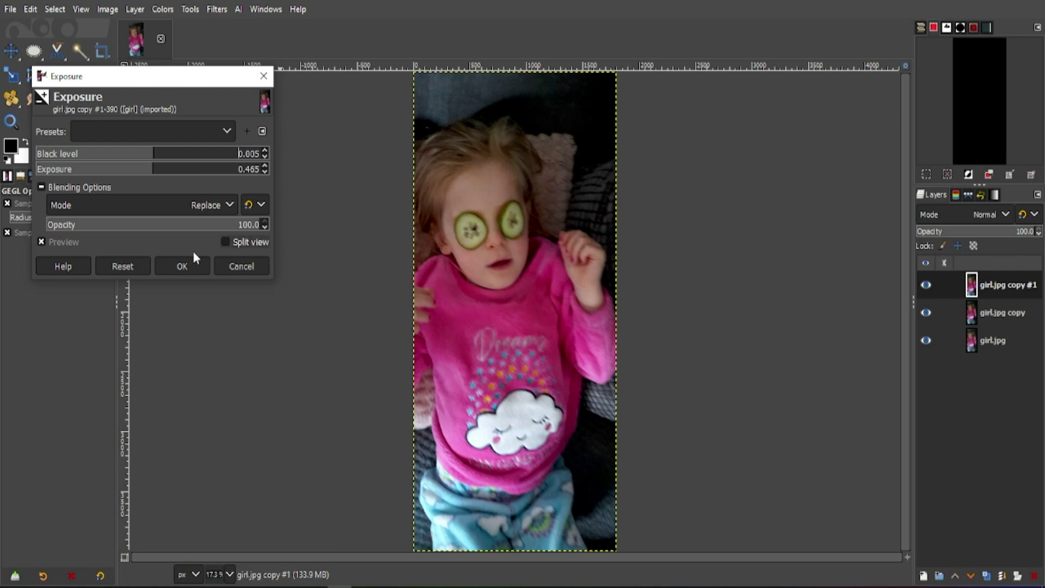
pyautogui.click(182, 267)
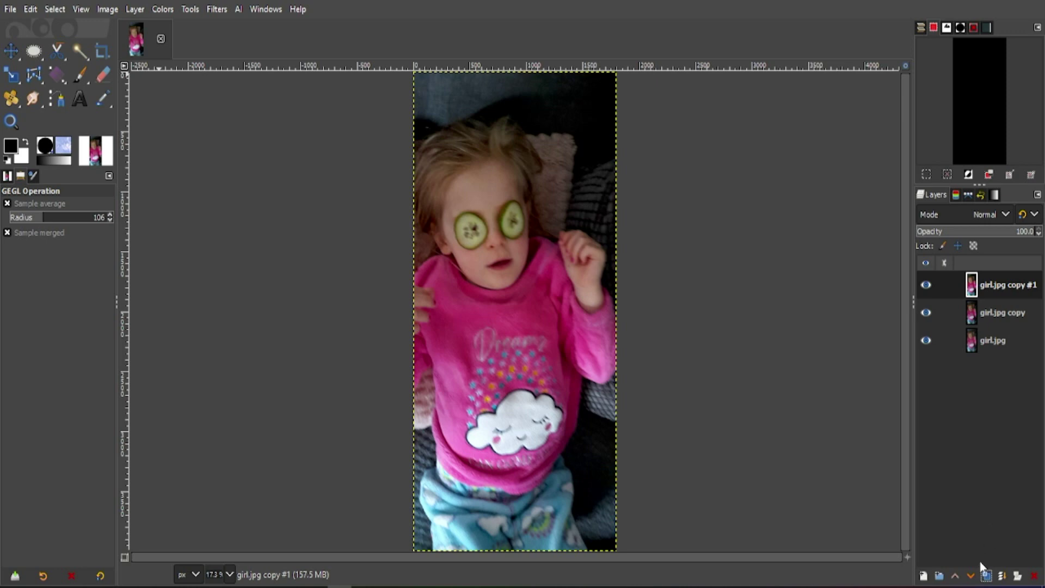
# Step: Duplicate the exposure-adjusted layer and apply Saturation to the new copy with a scale of 1.035
pyautogui.click(985, 576)
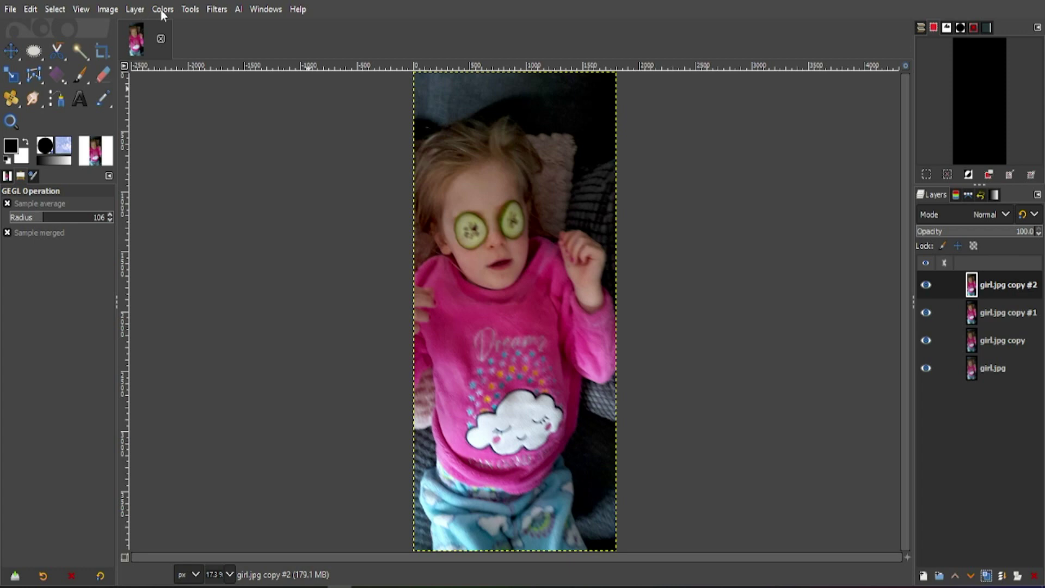
pyautogui.click(162, 9)
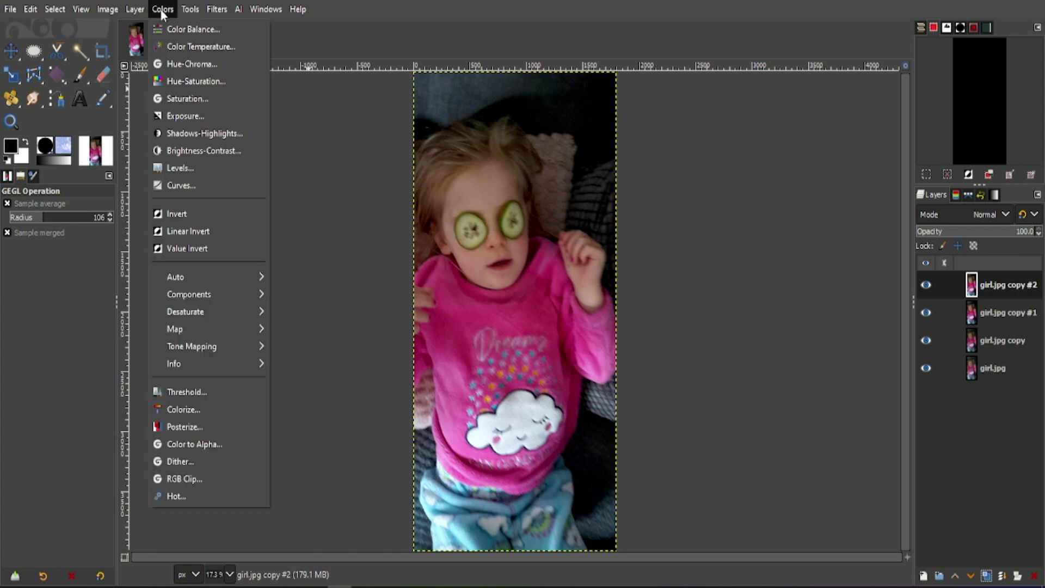
pyautogui.click(180, 96)
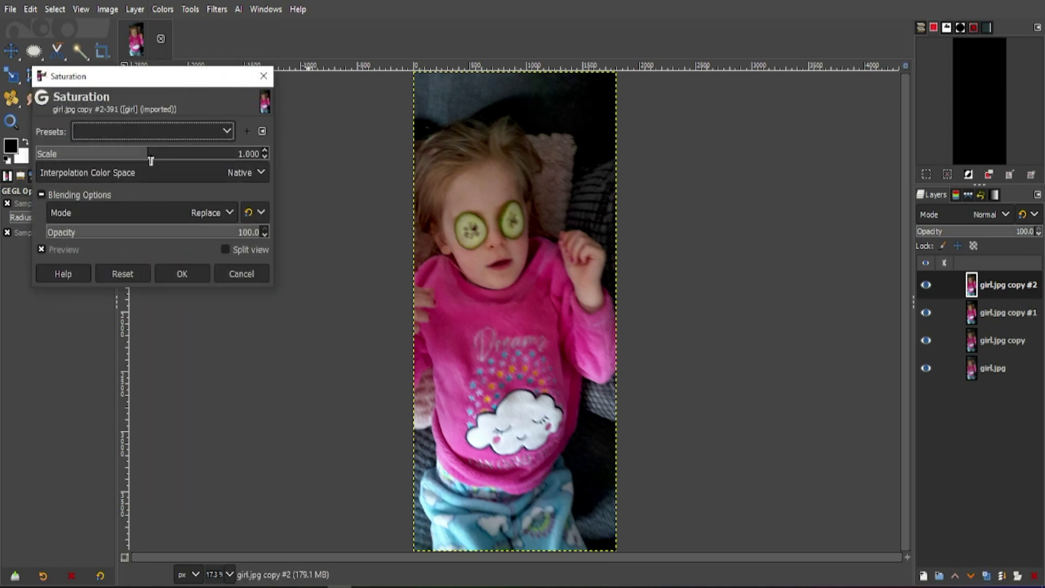
pyautogui.click(151, 160)
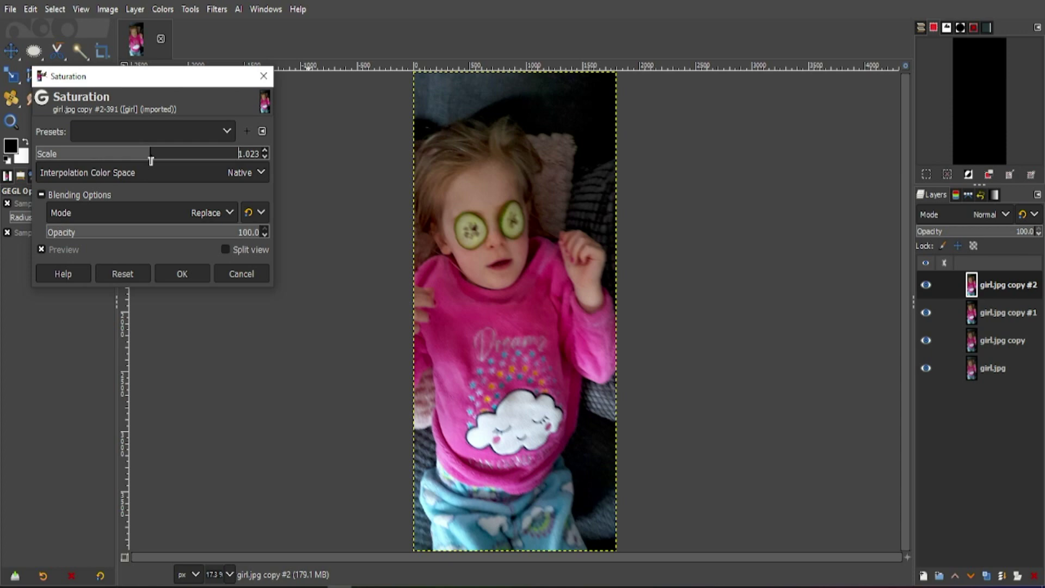
pyautogui.click(151, 161)
pyautogui.moveTo(151, 160); pyautogui.dragTo(200, 155)
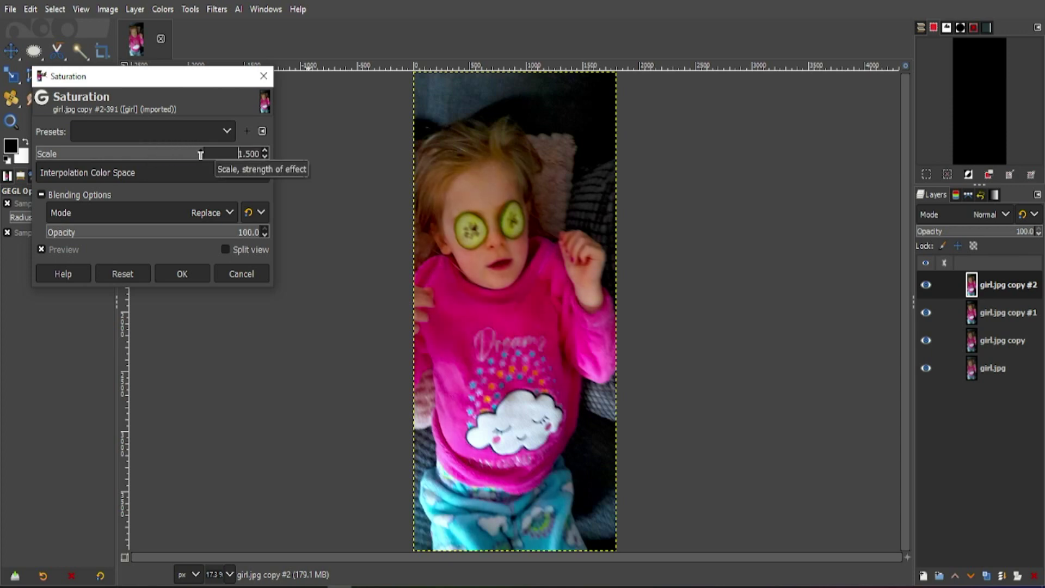
pyautogui.click(154, 157)
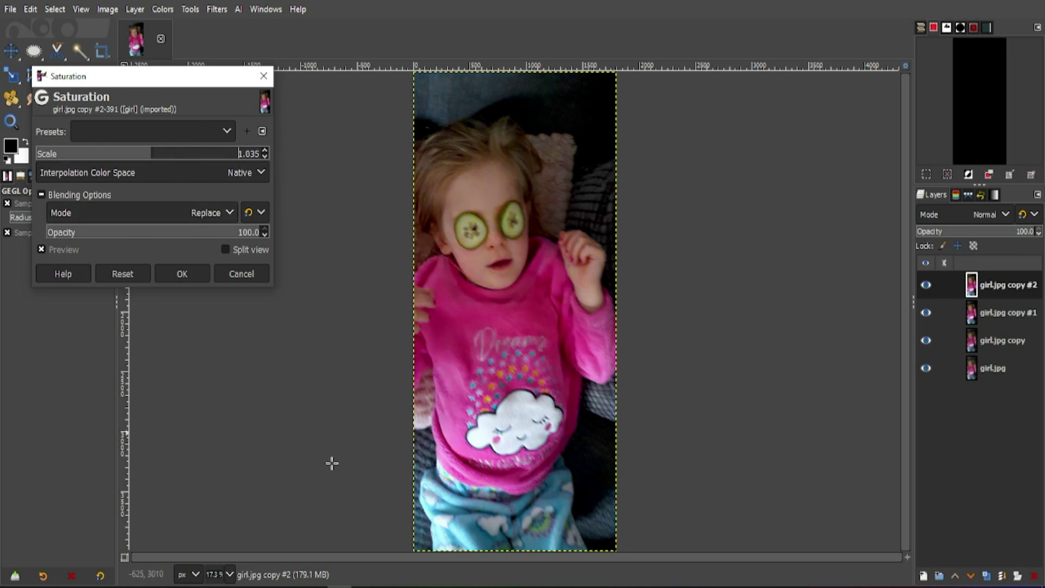
pyautogui.click(183, 274)
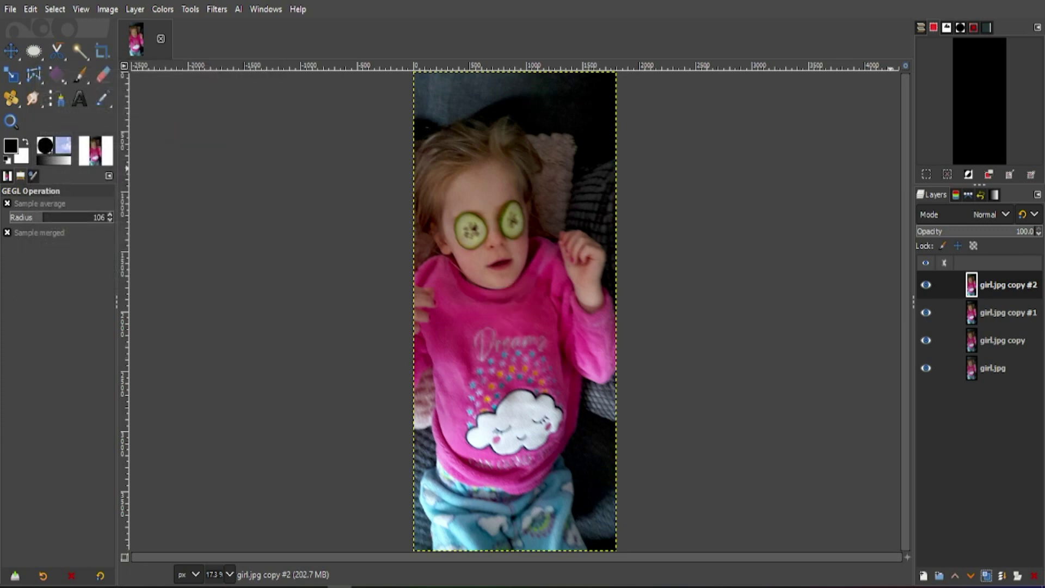
# Step: Duplicate the saturation-adjusted layer and apply a High Pass filter with an increased standard deviation to the new copy
pyautogui.click(986, 576)
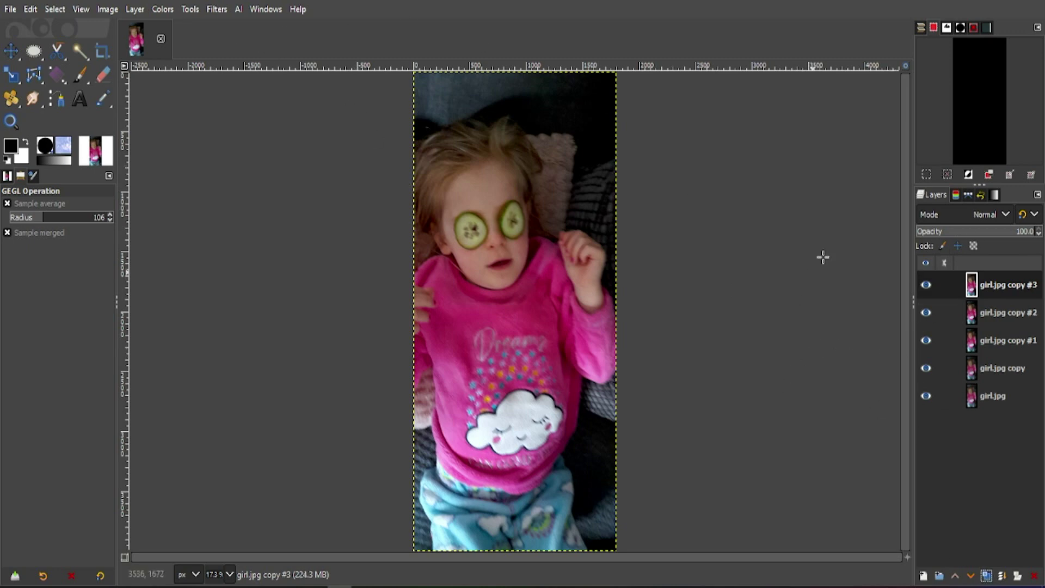
pyautogui.click(223, 10)
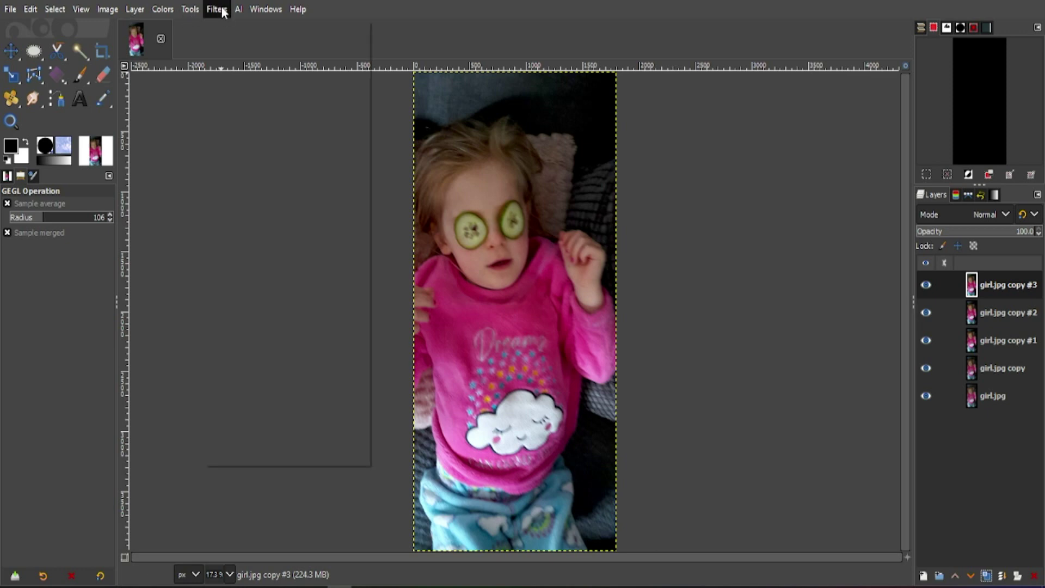
pyautogui.moveTo(291, 132)
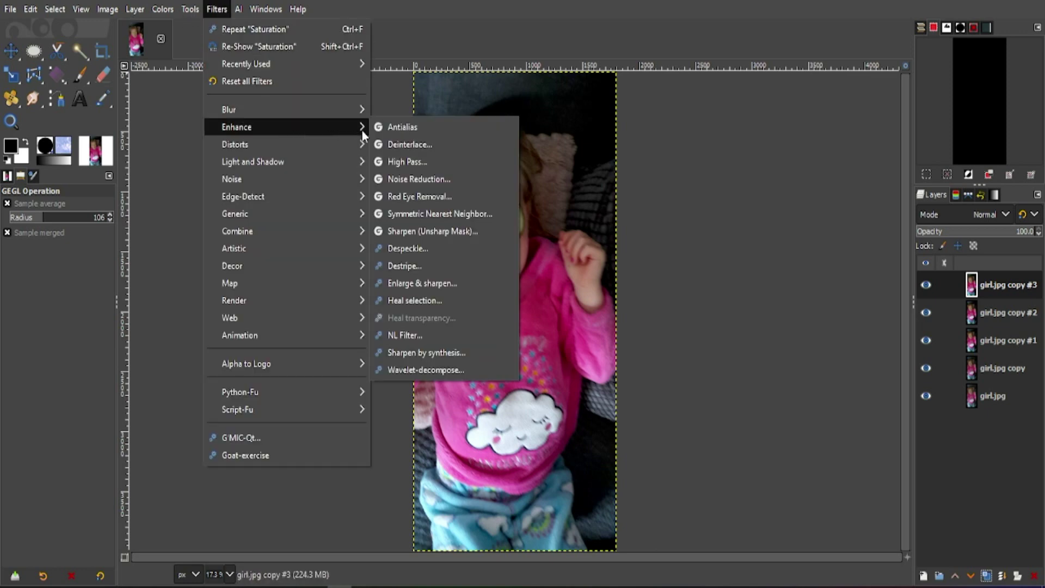
pyautogui.click(414, 159)
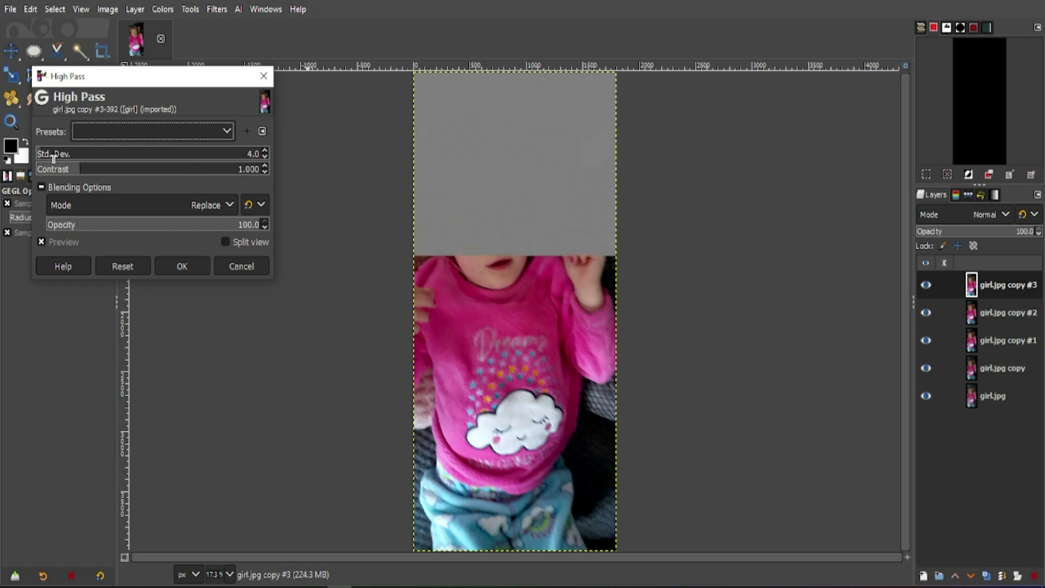
pyautogui.moveTo(49, 158); pyautogui.dragTo(64, 158)
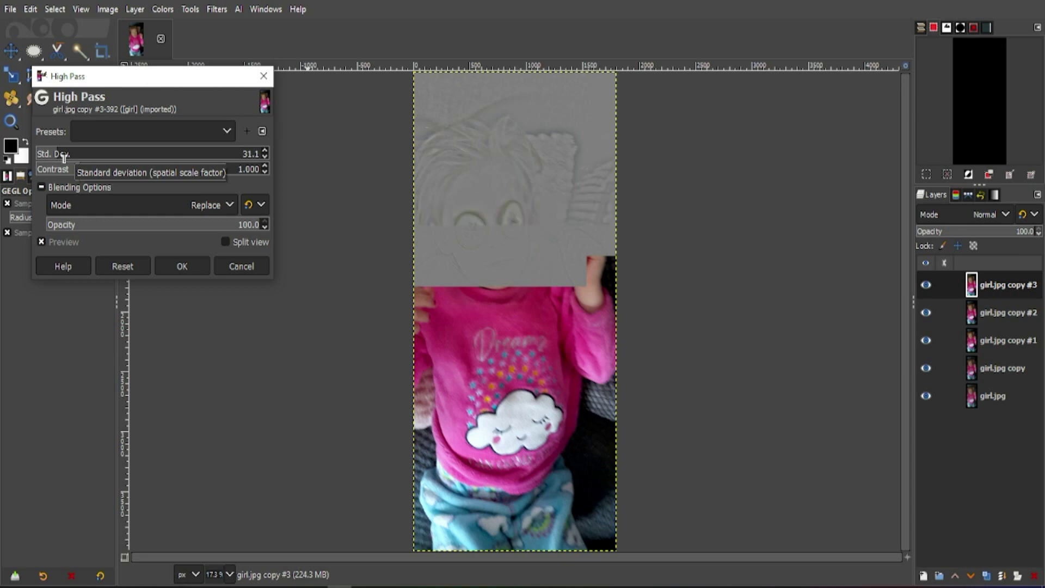
pyautogui.click(65, 157)
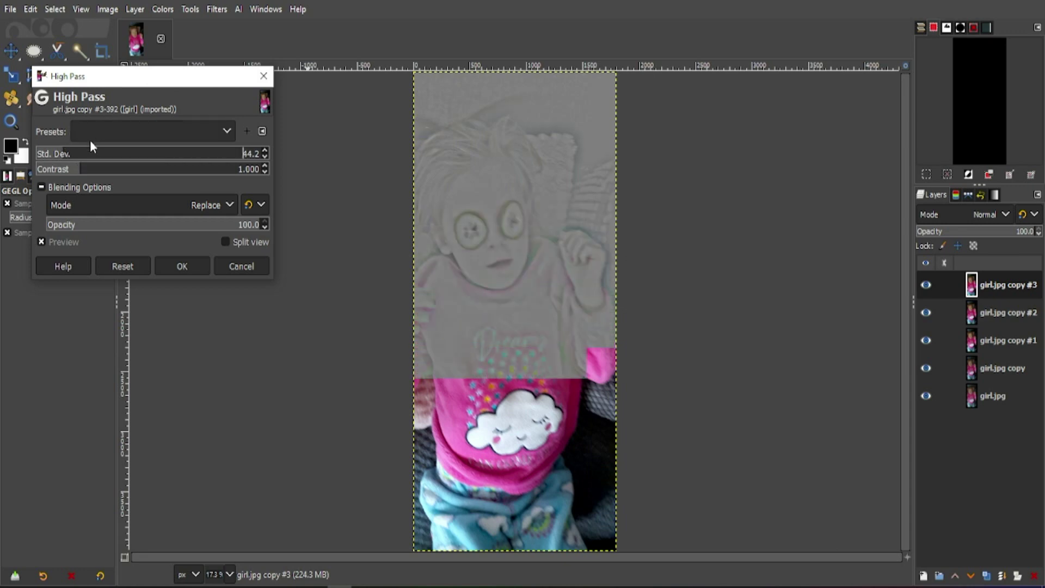
pyautogui.click(59, 155)
pyautogui.click(178, 265)
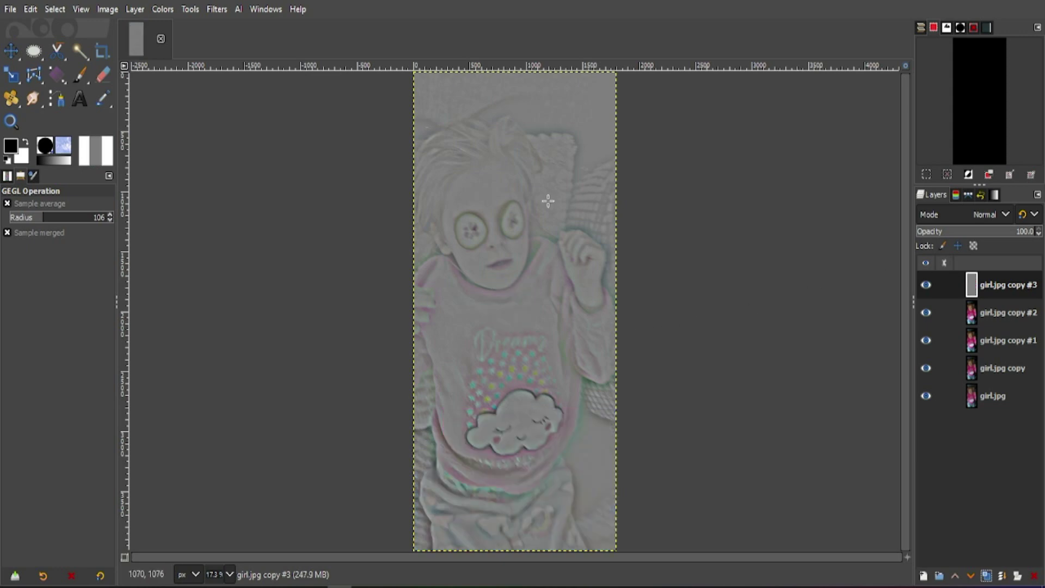
# Step: Set the high-pass layer's blend mode to Grain merge and toggle its visibility to compare the image with and without it
pyautogui.click(1005, 215)
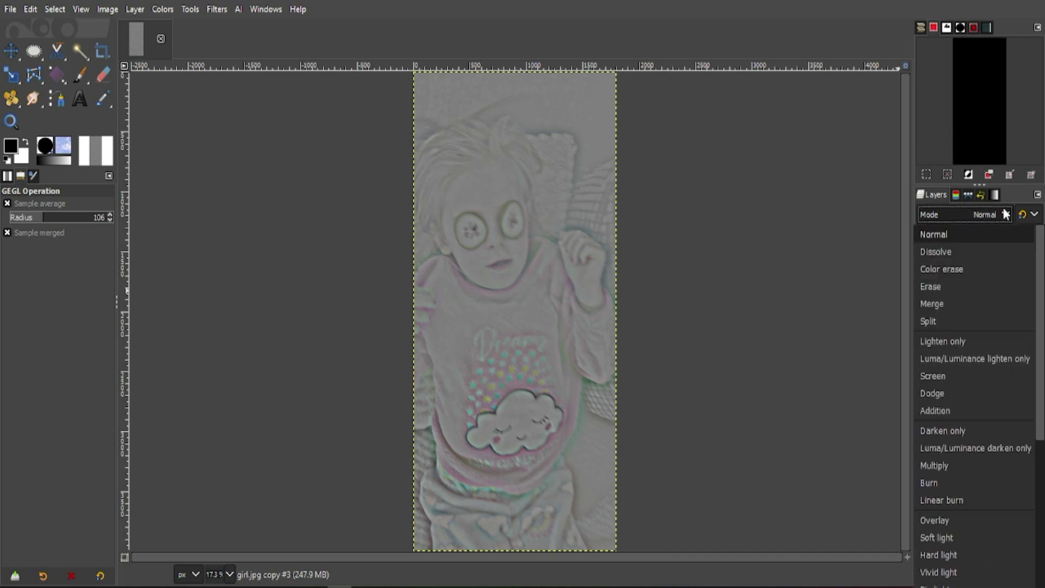
pyautogui.scroll(-3, 959, 452)
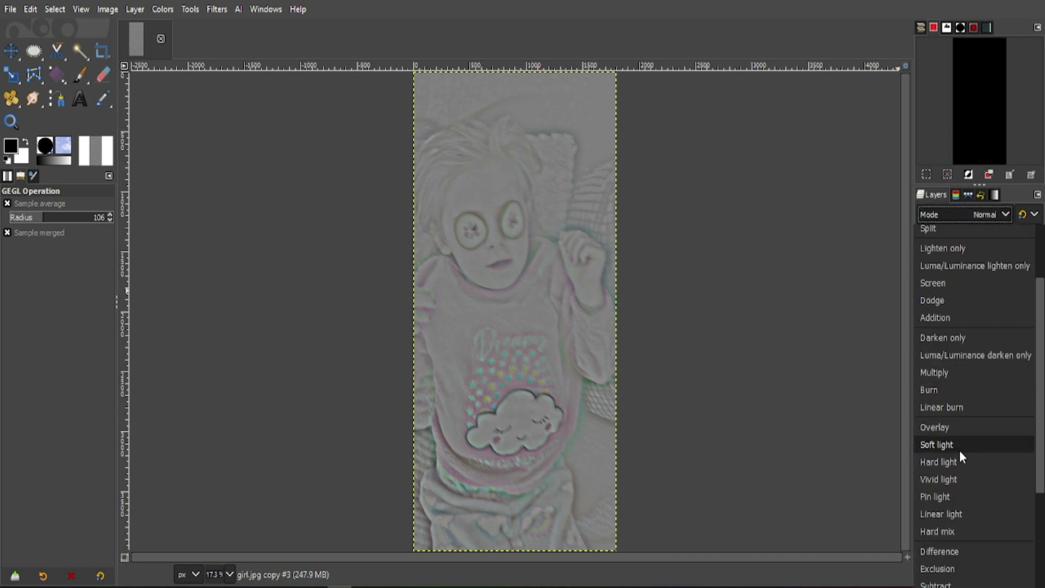
pyautogui.scroll(-4, 958, 452)
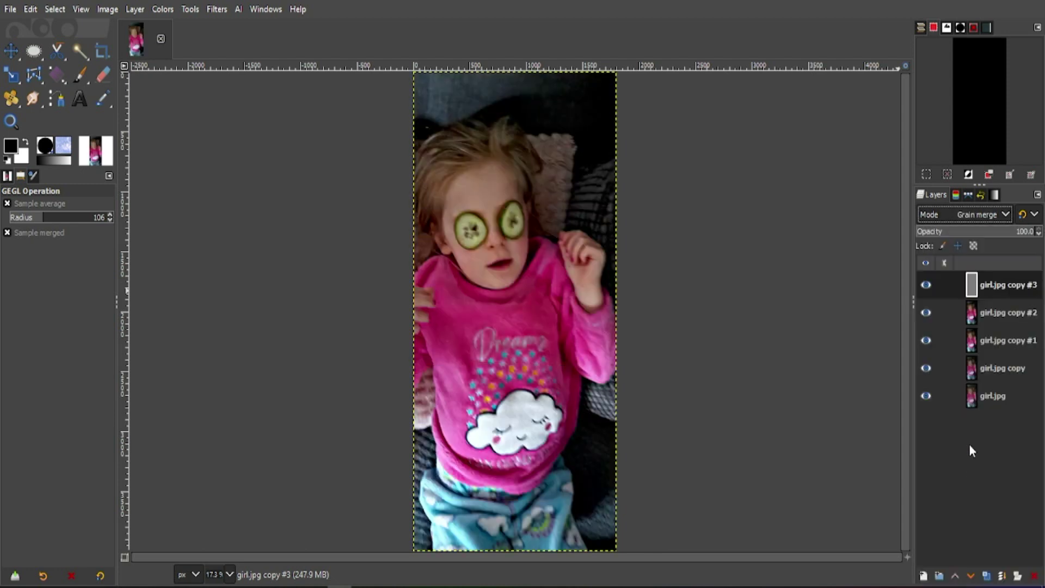
pyautogui.click(926, 283)
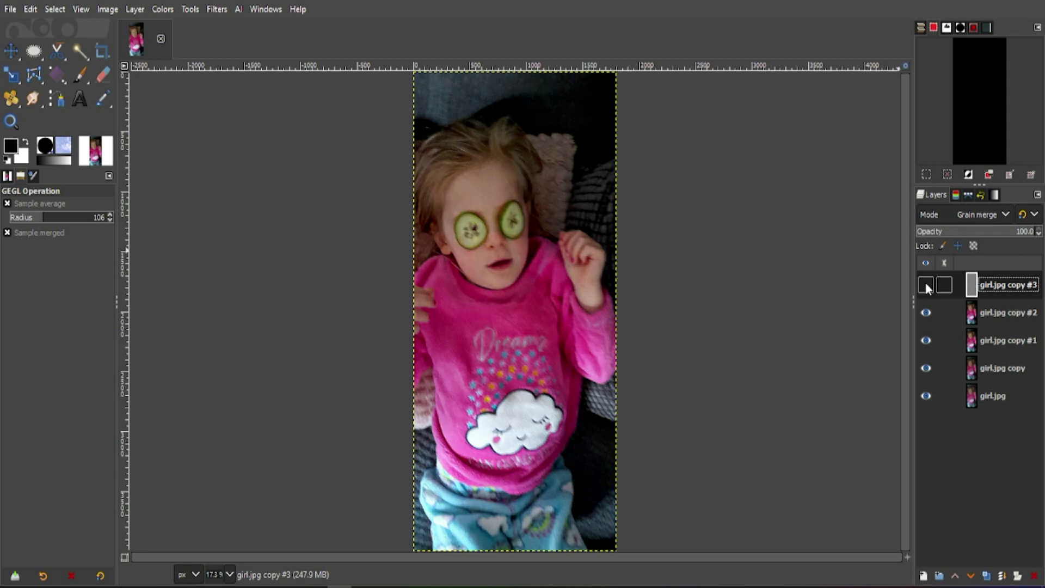
pyautogui.click(926, 284)
pyautogui.click(926, 284)
pyautogui.click(926, 284)
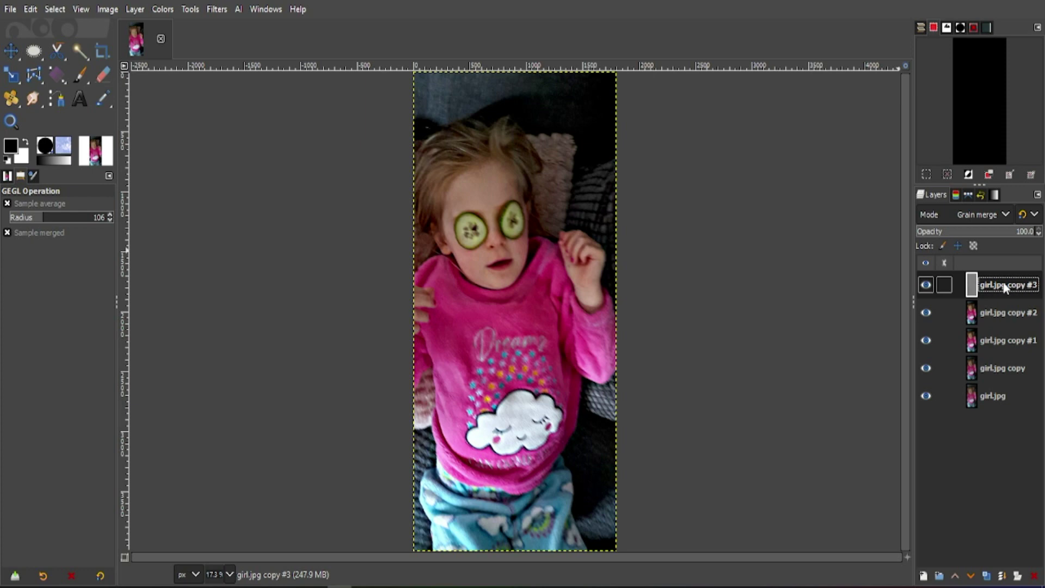
# Step: Replace the high-pass layer with a fresh duplicate of the girl.jpg copy #2 layer and set its blend mode to Grain merge
pyautogui.click(1035, 576)
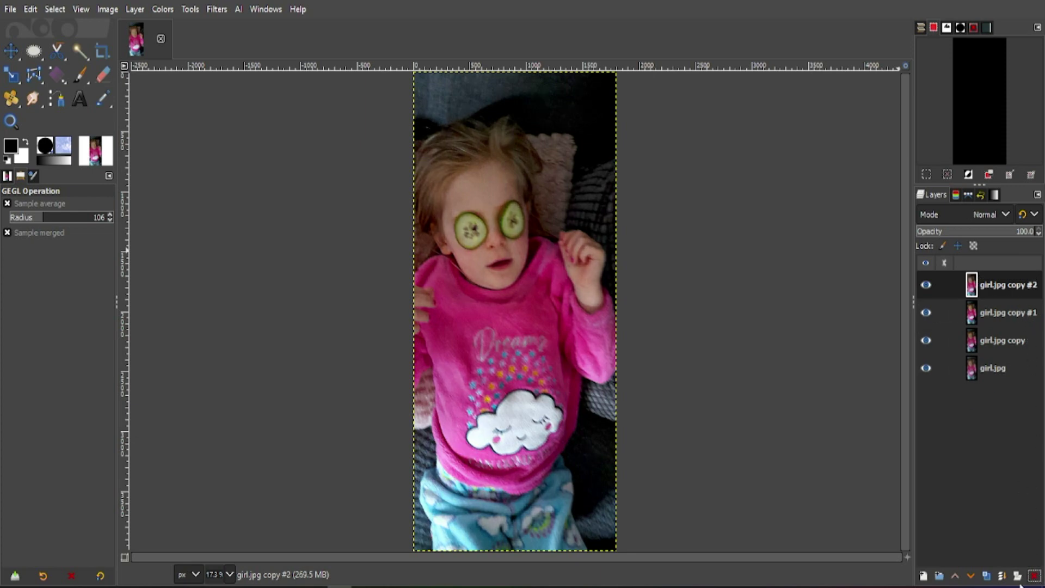
pyautogui.click(987, 576)
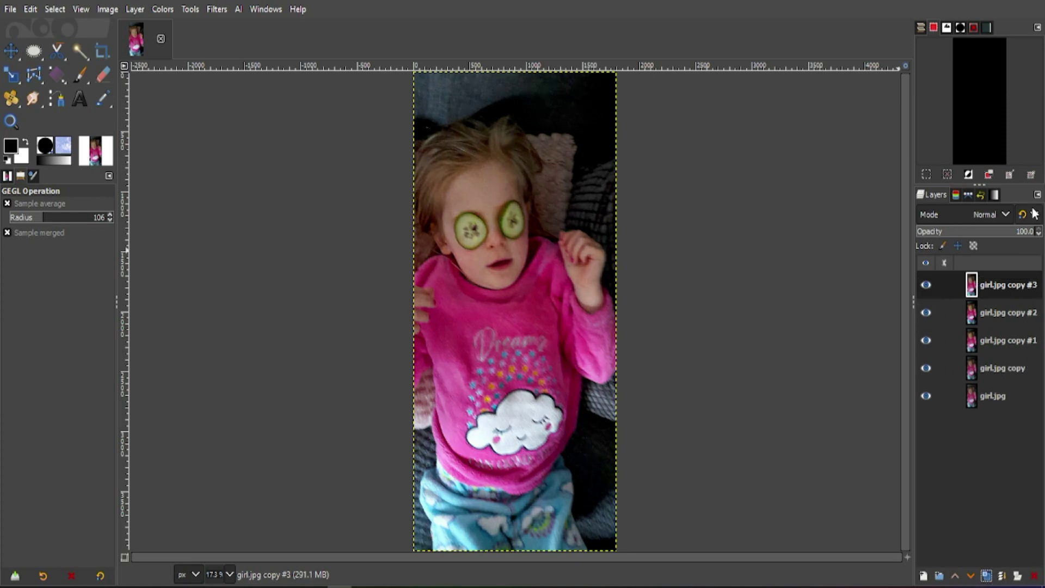
pyautogui.click(1007, 214)
pyautogui.scroll(-3, 1018, 517)
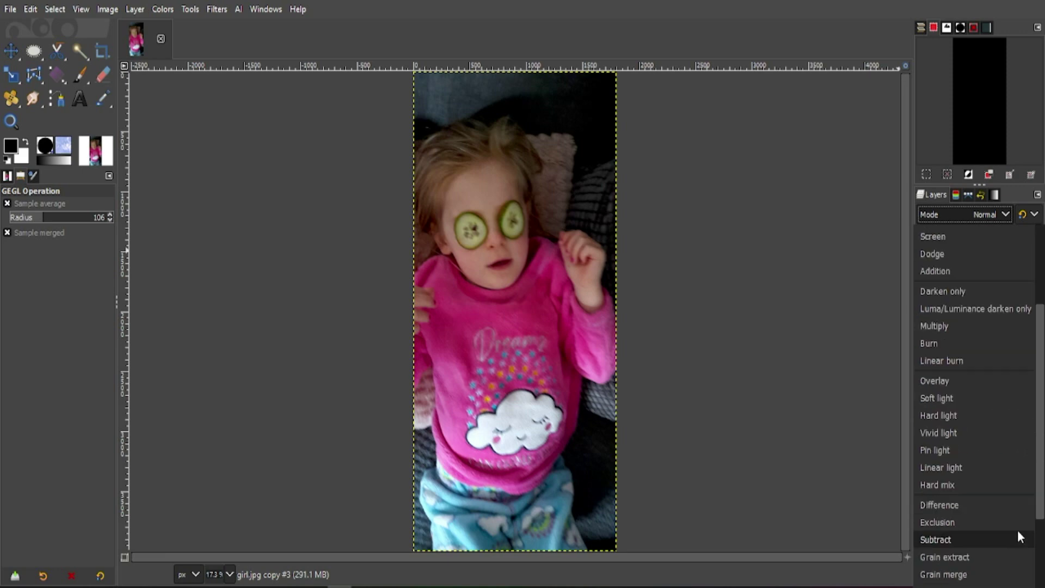
pyautogui.click(999, 573)
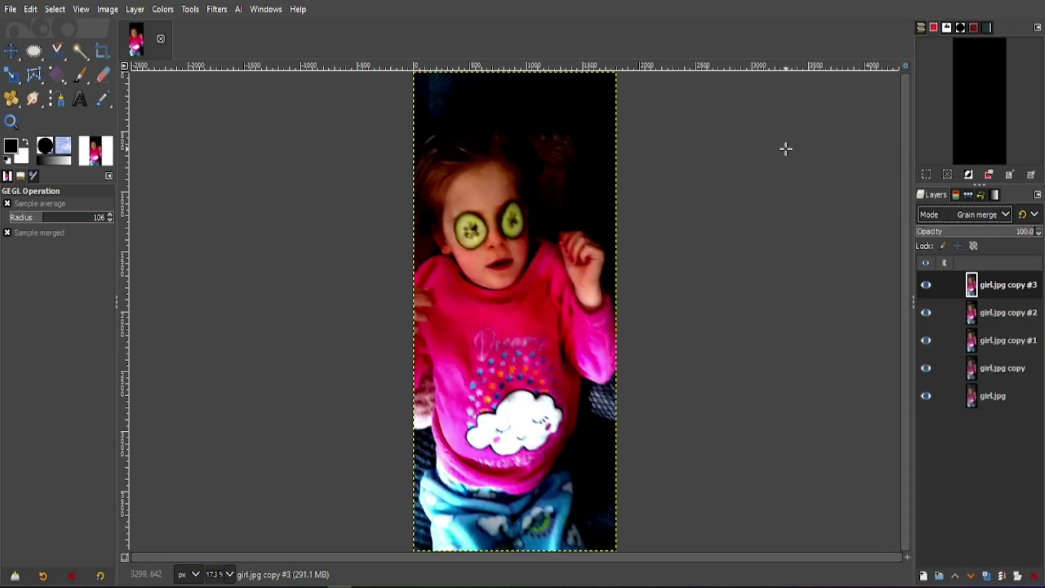
# Step: Apply a High Pass filter to the Grain merge layer with standard deviation 35.3 and contrast 0.916, checking it with the preview off and on
pyautogui.click(217, 9)
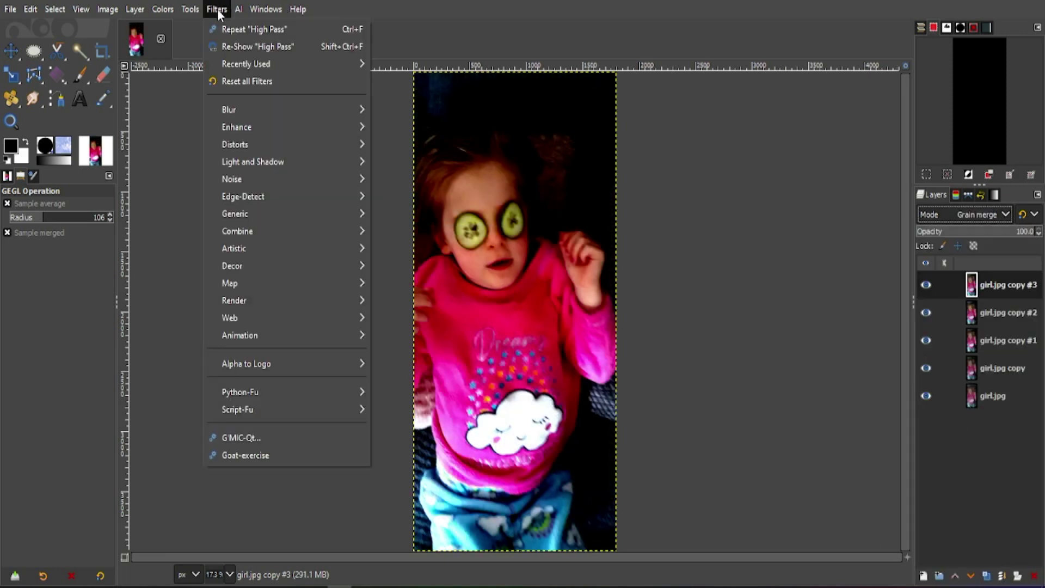
pyautogui.moveTo(313, 126)
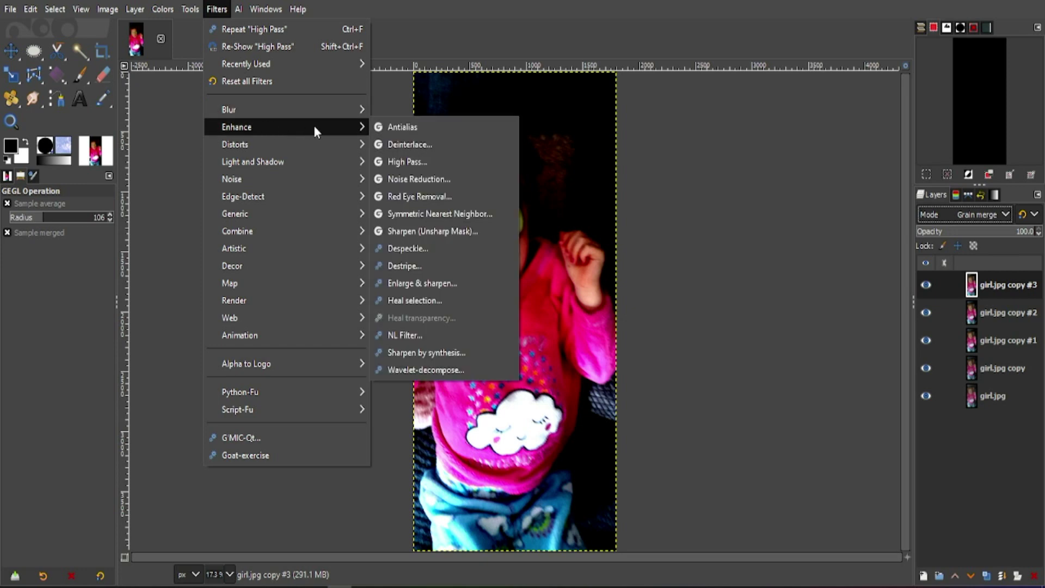
pyautogui.click(437, 162)
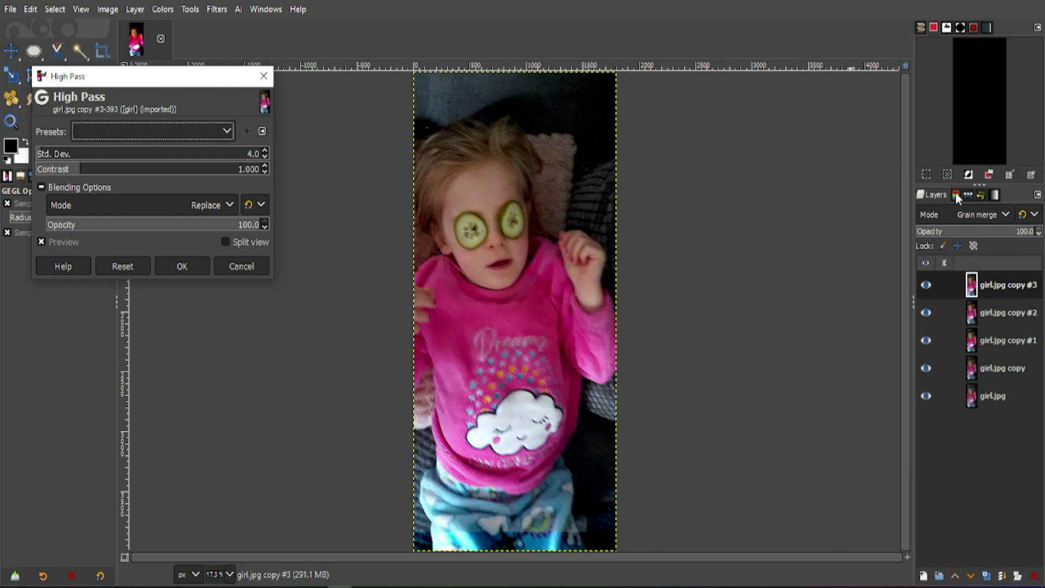
pyautogui.moveTo(46, 157); pyautogui.dragTo(55, 158)
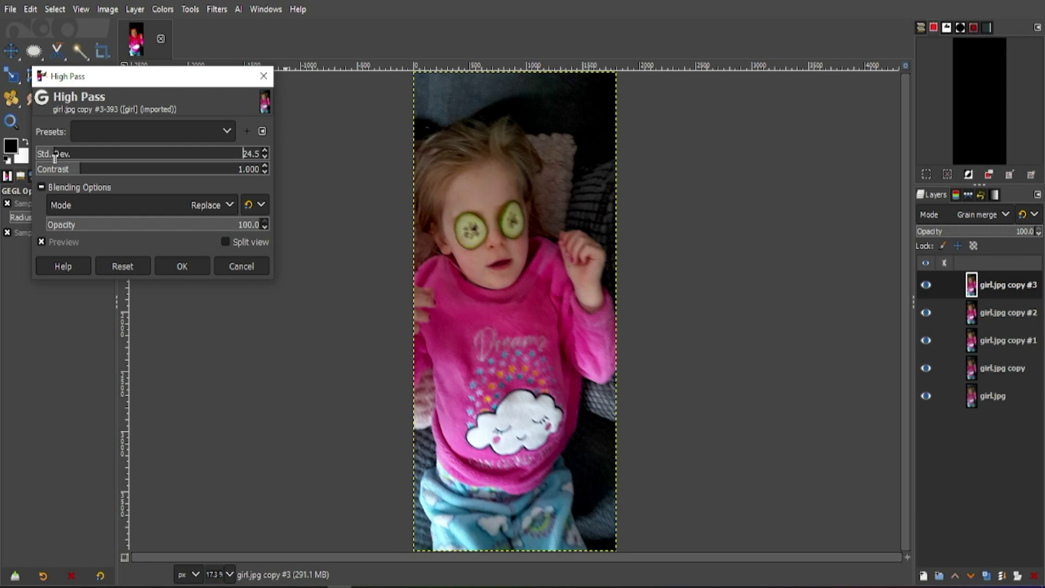
pyautogui.click(60, 157)
pyautogui.moveTo(79, 176)
pyautogui.mouseDown()
pyautogui.moveTo(71, 178)
pyautogui.moveTo(117, 175)
pyautogui.moveTo(69, 178)
pyautogui.mouseUp()
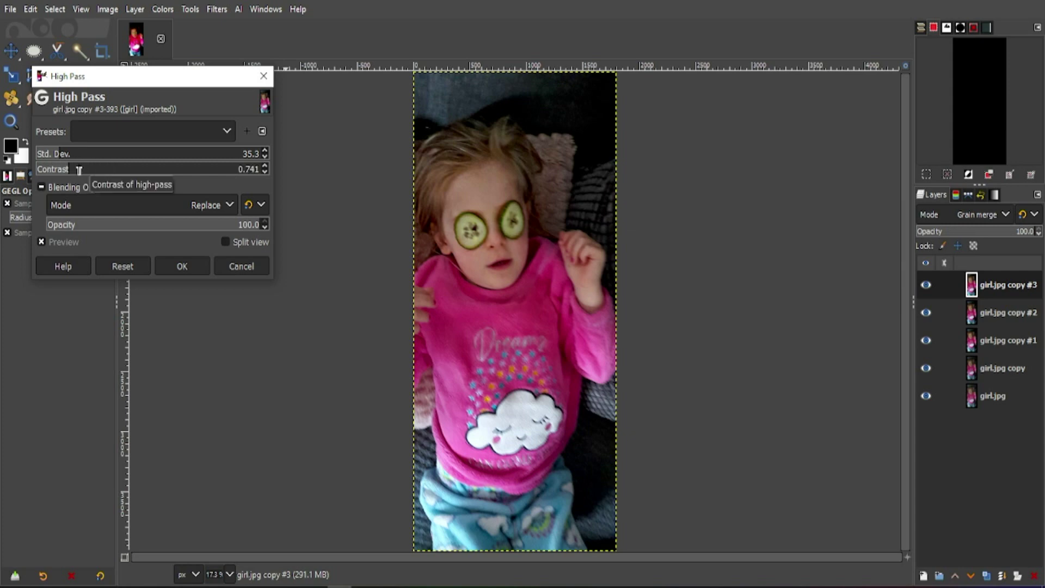
pyautogui.click(79, 170)
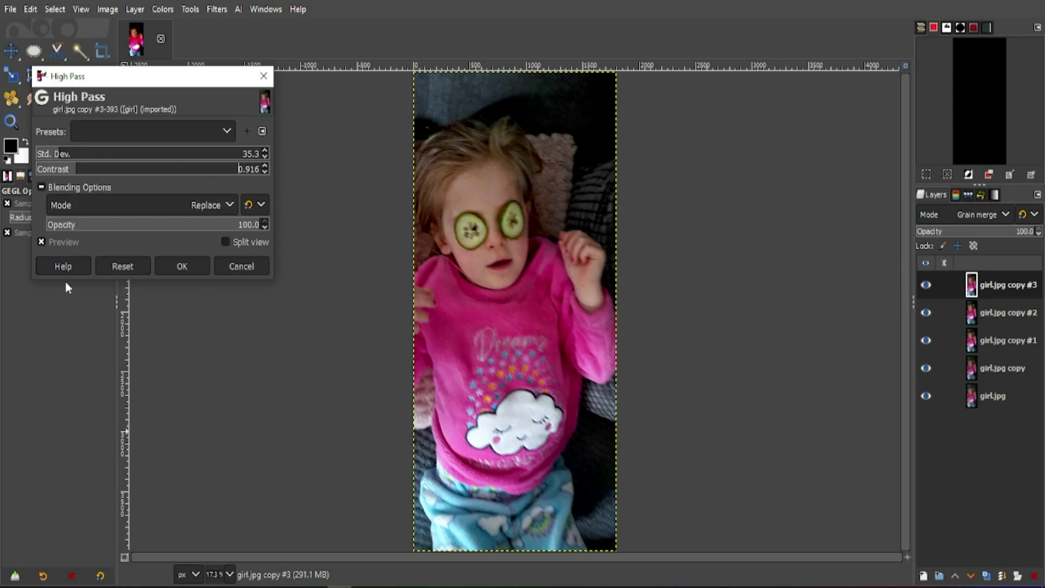
pyautogui.click(49, 244)
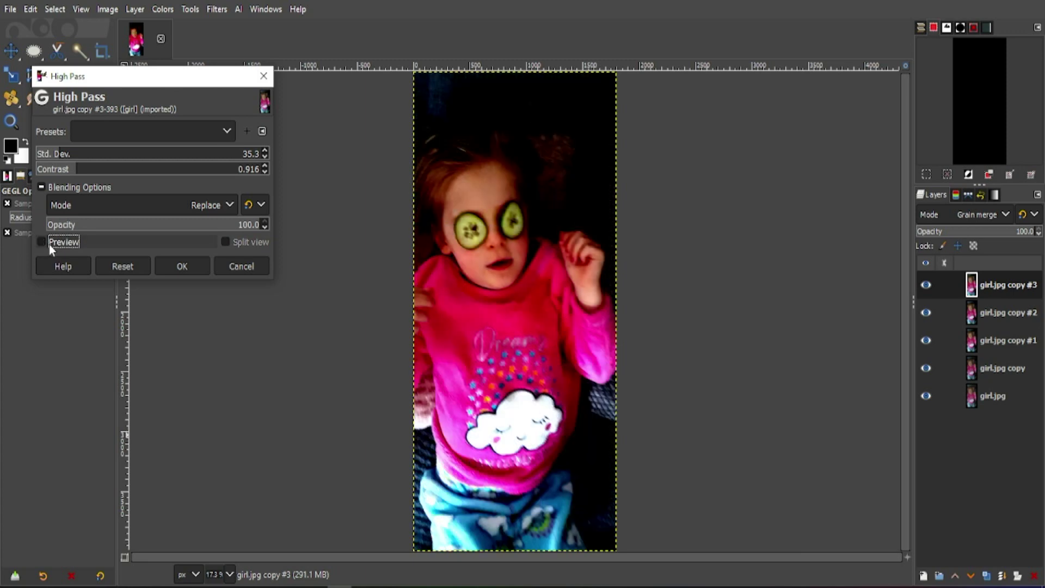
pyautogui.click(49, 244)
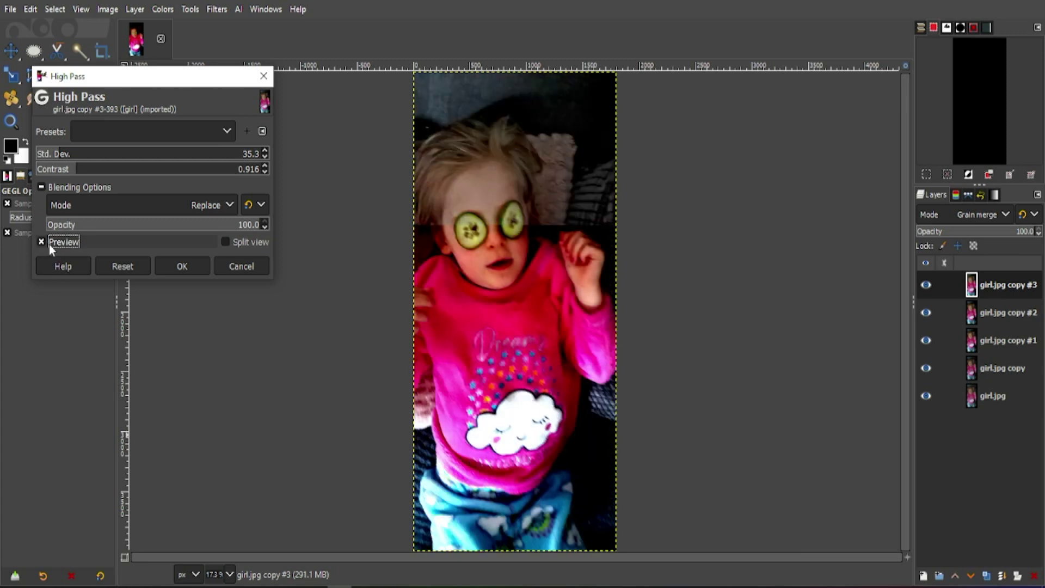
pyautogui.click(165, 260)
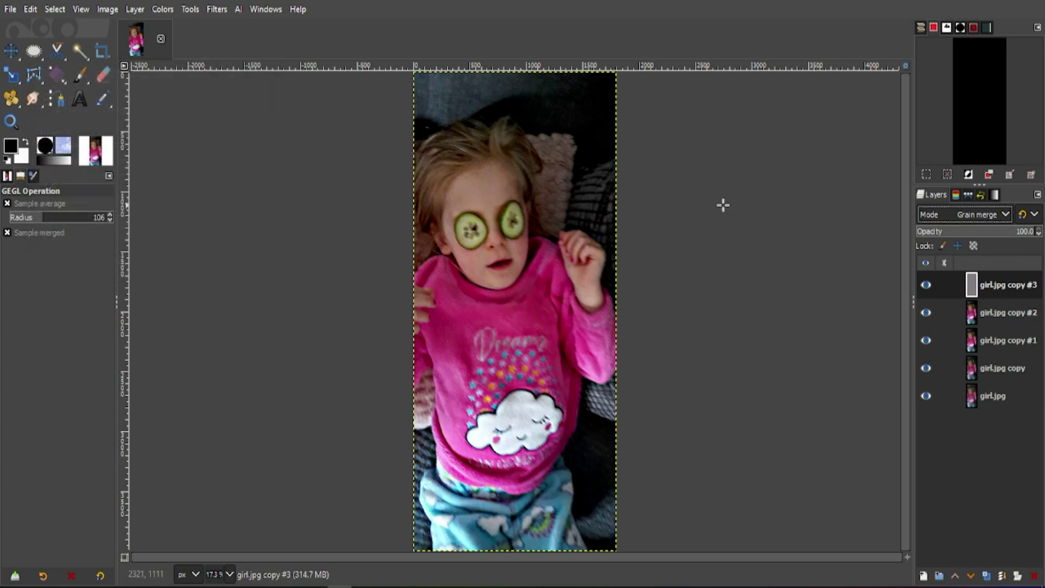
# Step: Toggle the high-pass layer's visibility to compare the image with and without the sharpening
pyautogui.click(925, 285)
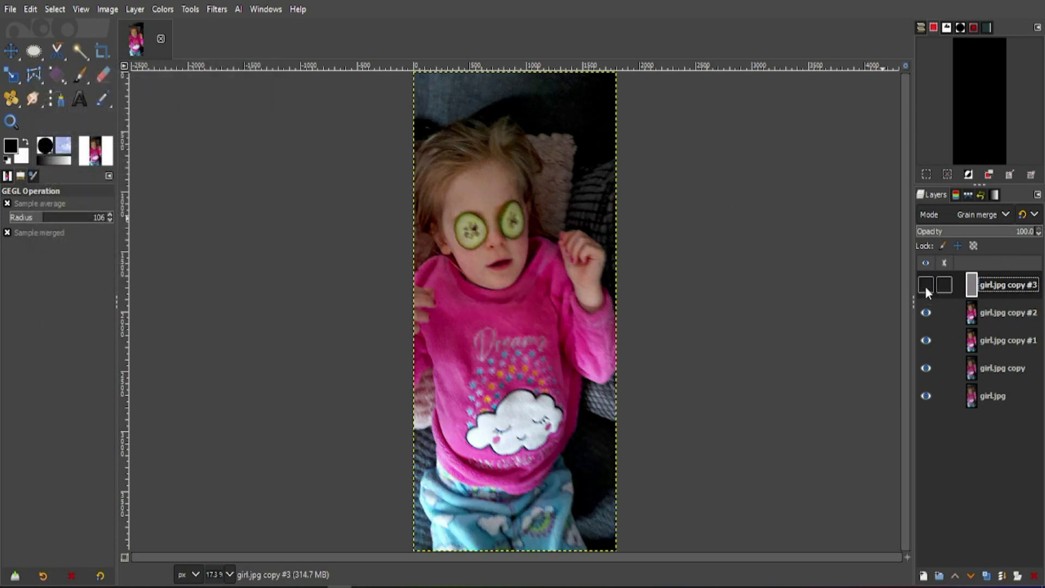
pyautogui.click(925, 285)
pyautogui.click(925, 285)
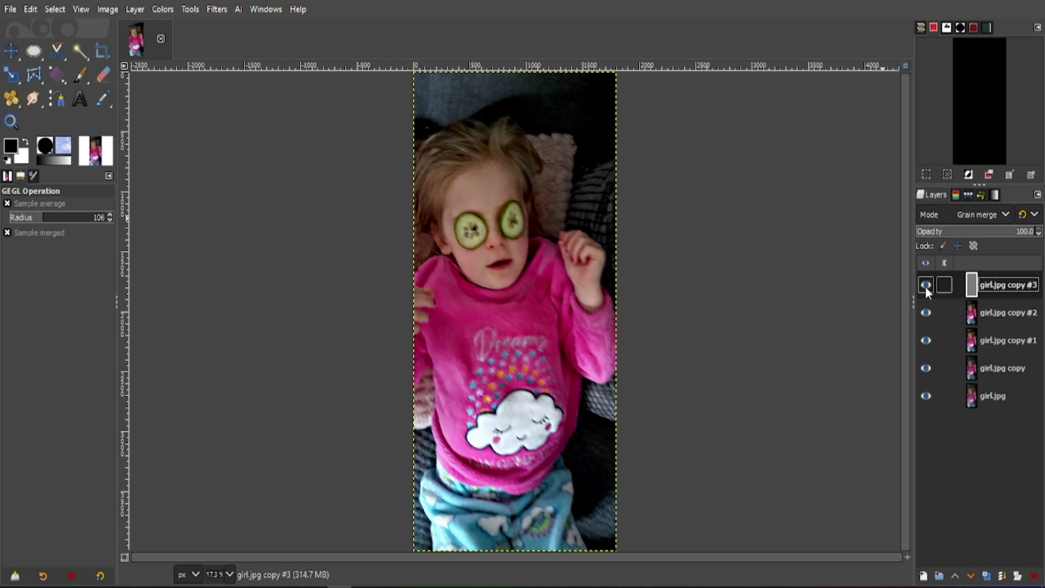
# Step: Hide all four copied layers and show them again one by one from the lowest up to review each adjustment
pyautogui.moveTo(925, 286); pyautogui.dragTo(923, 368)
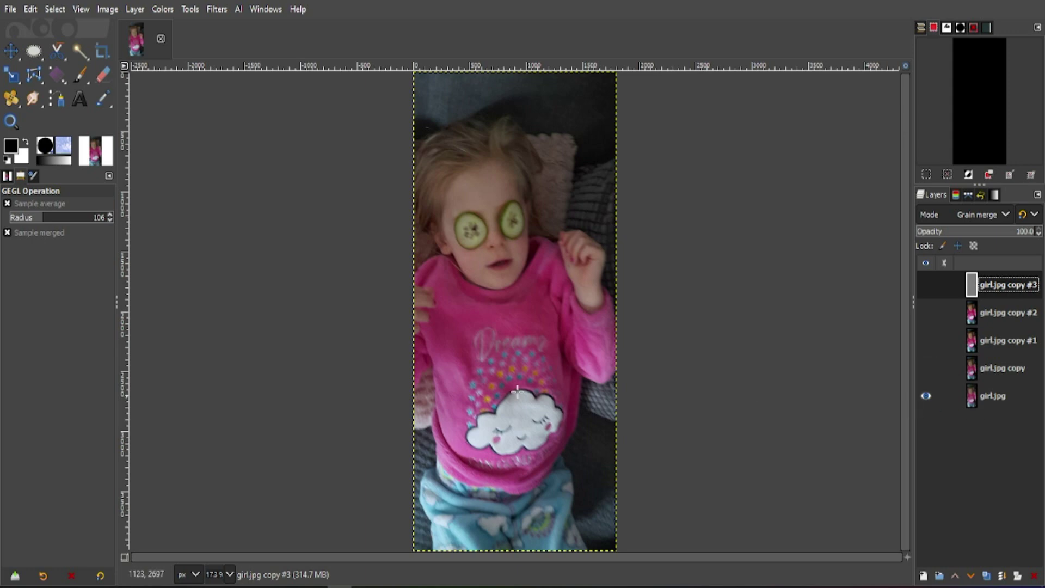
pyautogui.click(926, 368)
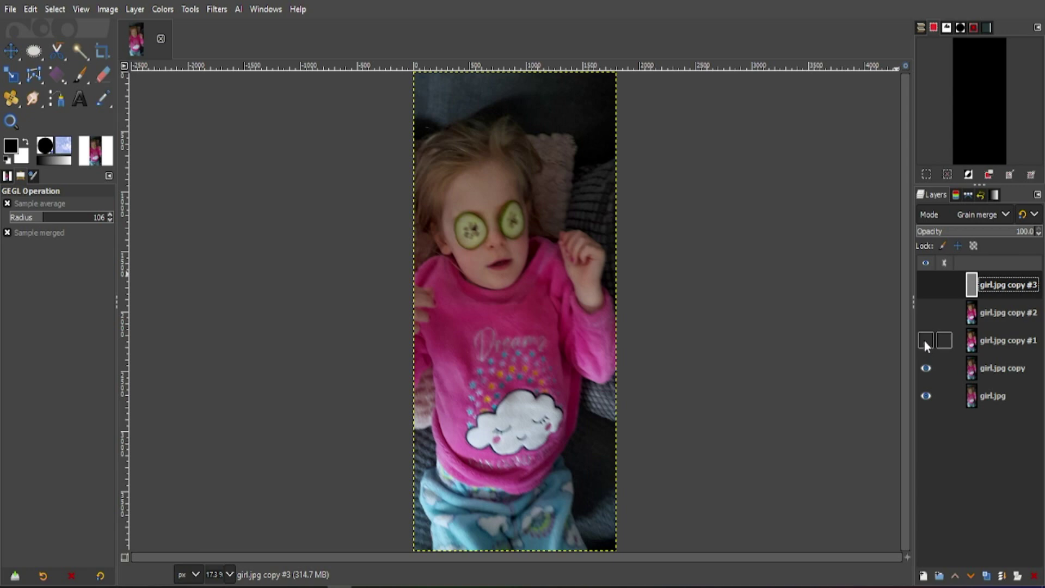
pyautogui.click(926, 340)
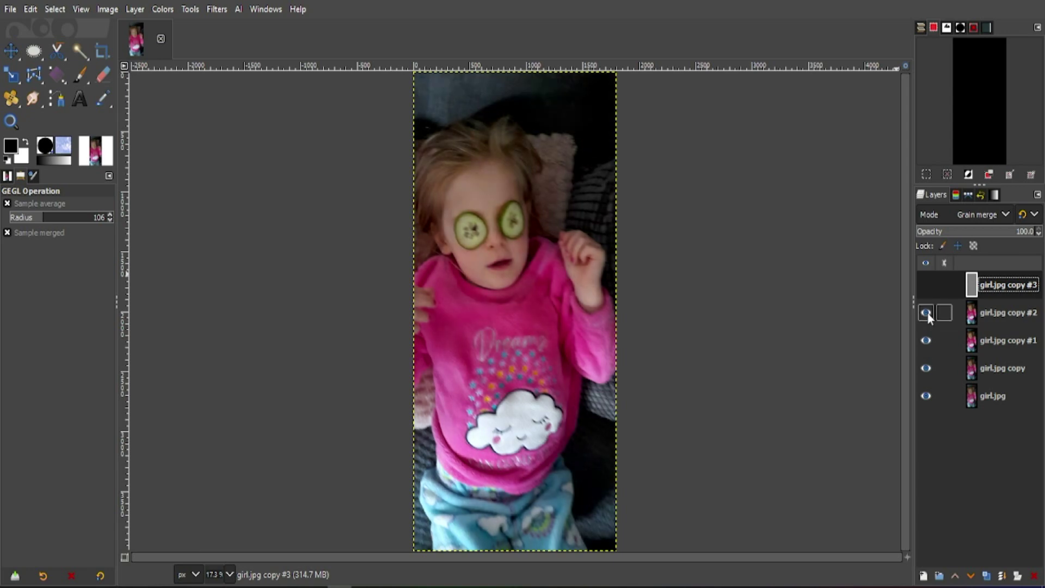
pyautogui.click(924, 284)
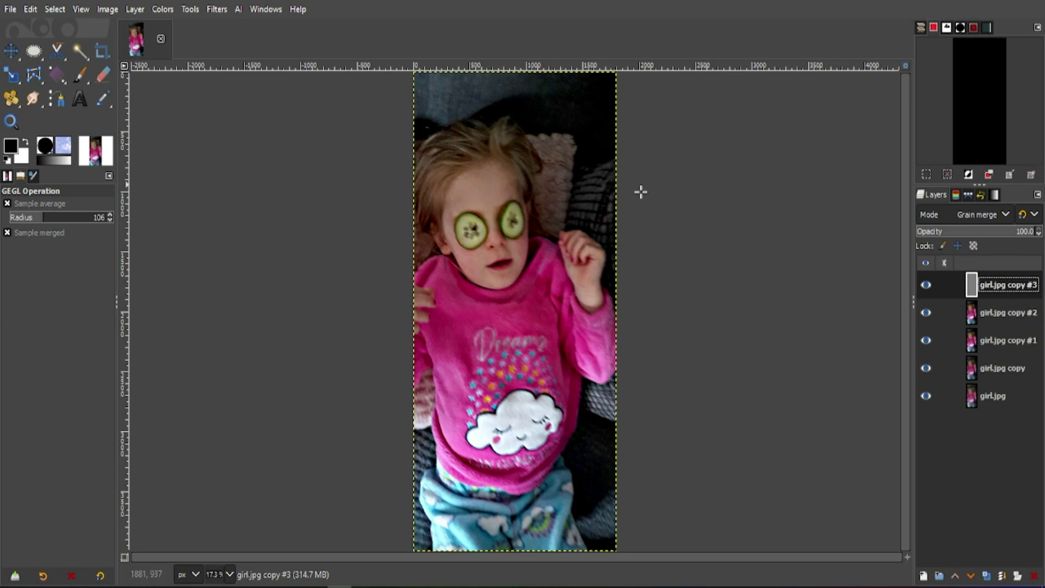
# Step: Compare the original with the edit by moving girl.jpg above the copies and toggling its visibility, returning it hidden beneath them
pyautogui.moveTo(1001, 393); pyautogui.dragTo(1004, 283)
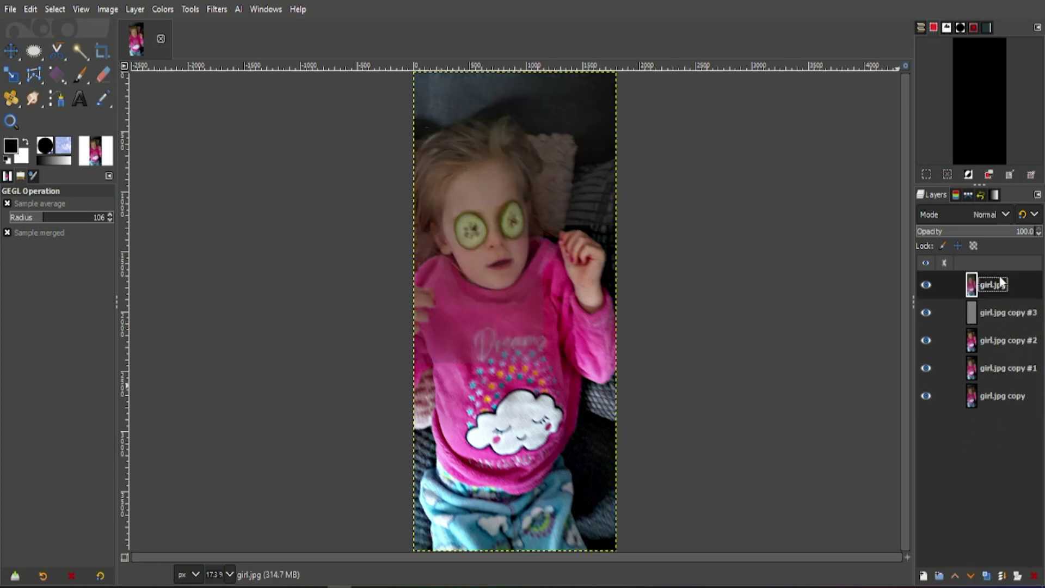
pyautogui.click(925, 284)
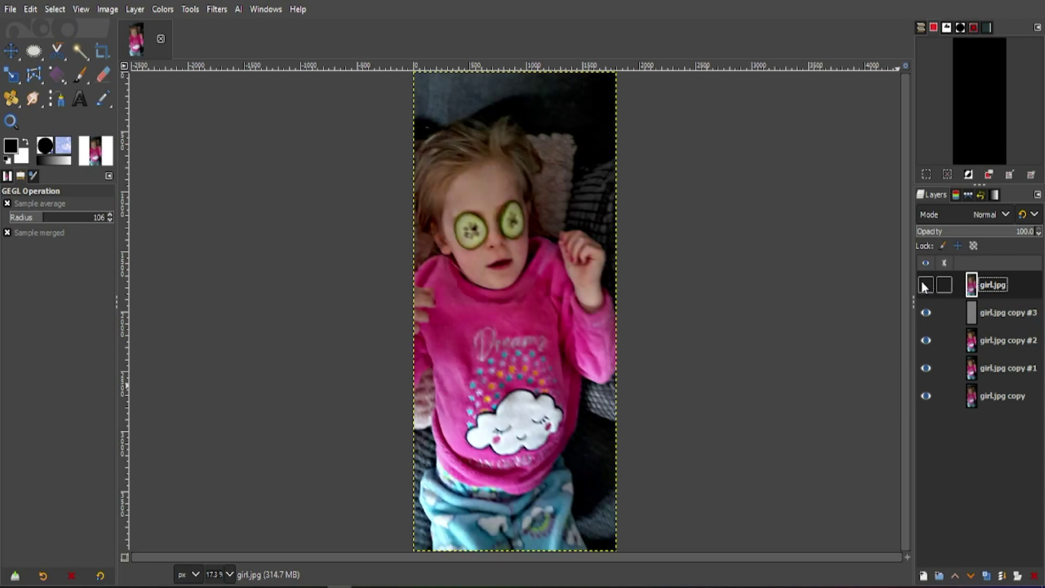
pyautogui.click(925, 285)
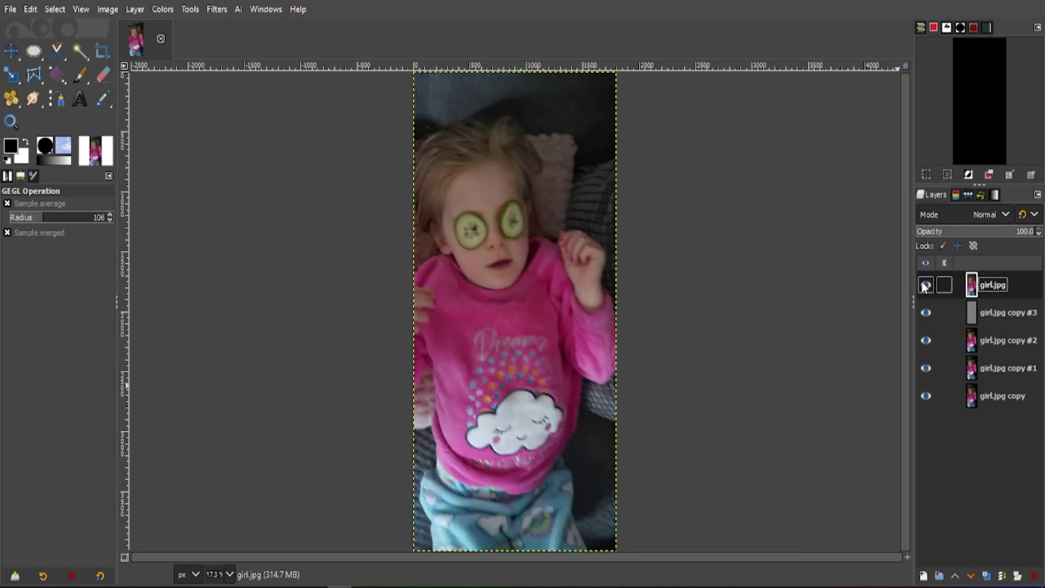
pyautogui.click(925, 284)
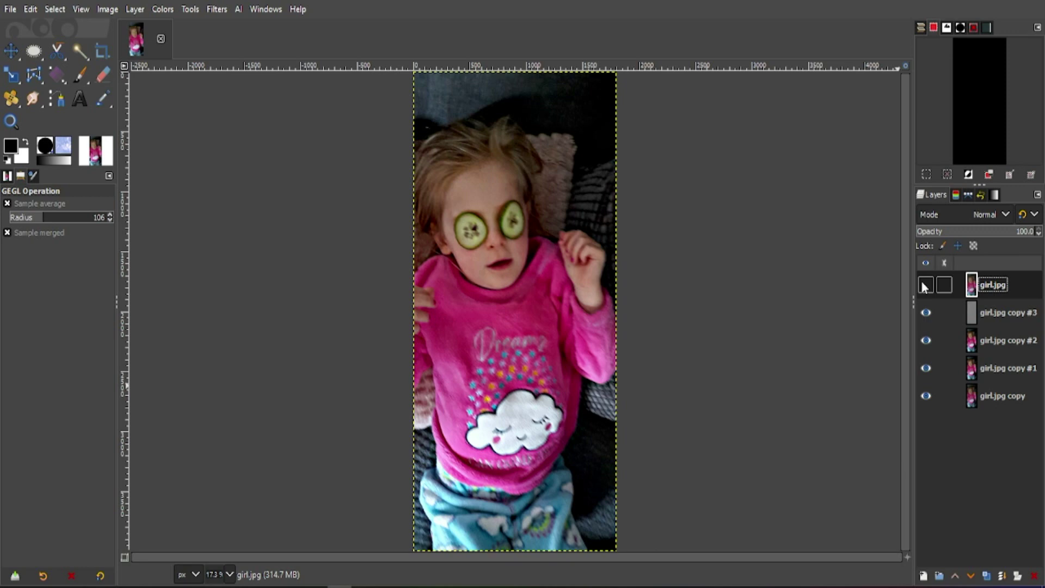
pyautogui.click(925, 284)
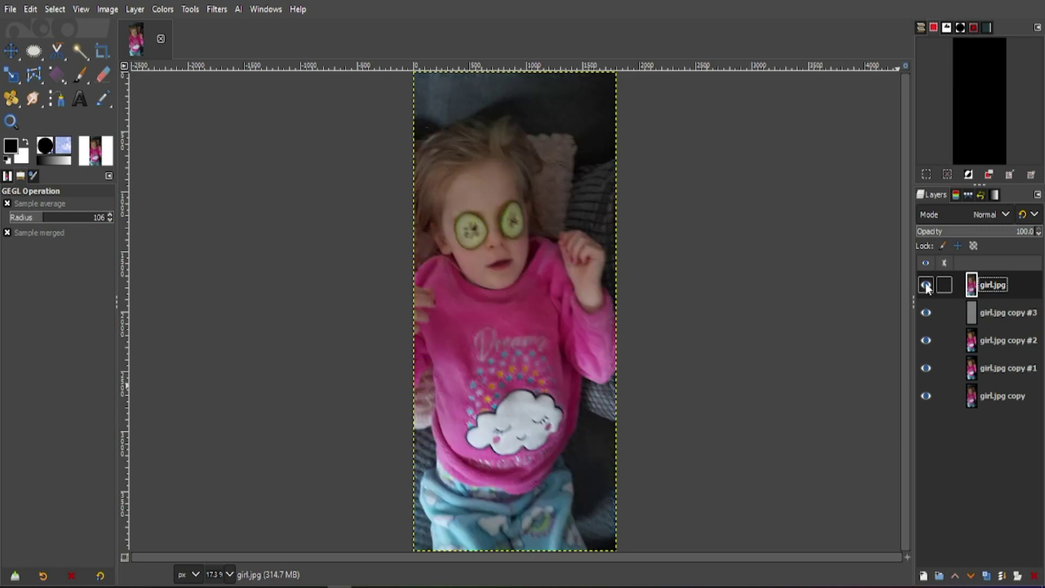
pyautogui.click(926, 285)
pyautogui.moveTo(1014, 284); pyautogui.dragTo(1015, 413)
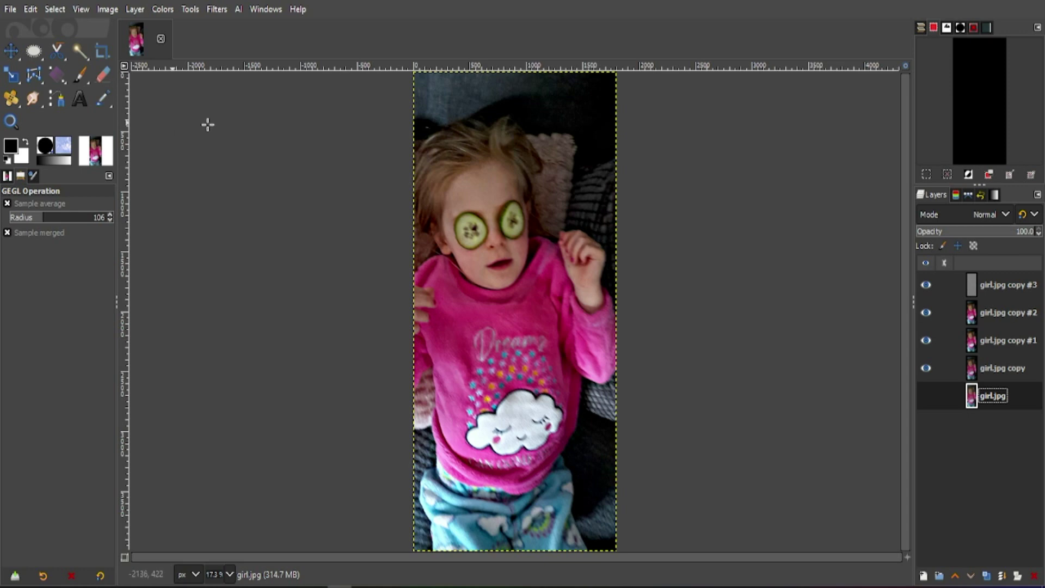
# Step: View the last-used Brightness-Contrast presets for the girl.jpg copy layer and close the adjustment without applying it
pyautogui.click(1003, 366)
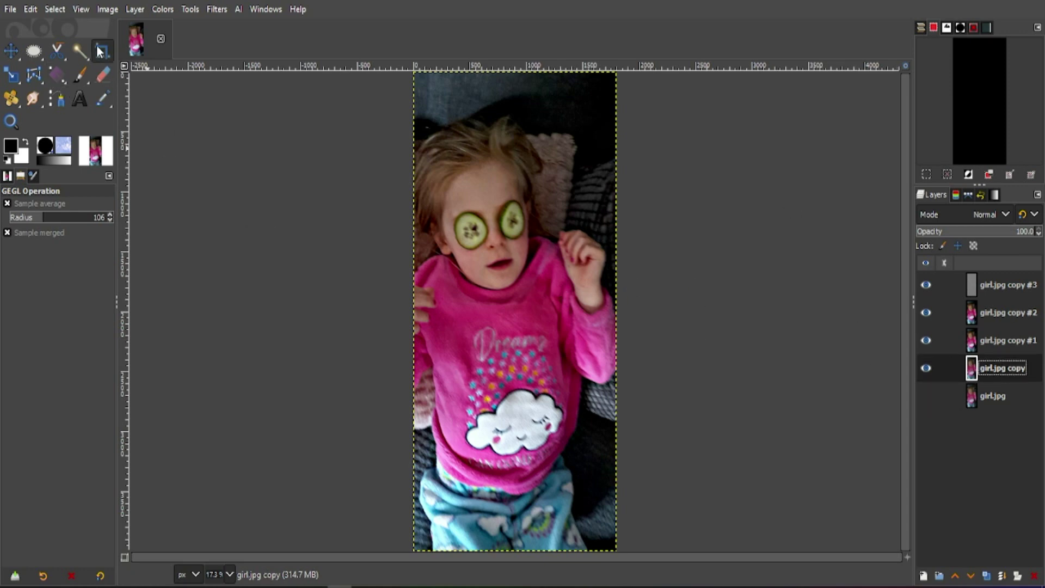
pyautogui.click(159, 10)
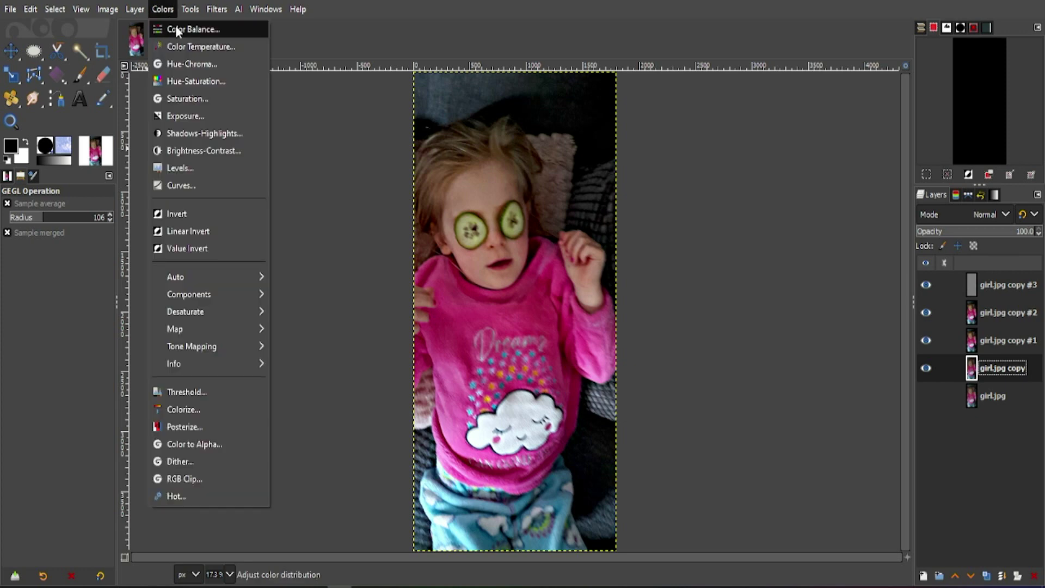
pyautogui.click(205, 150)
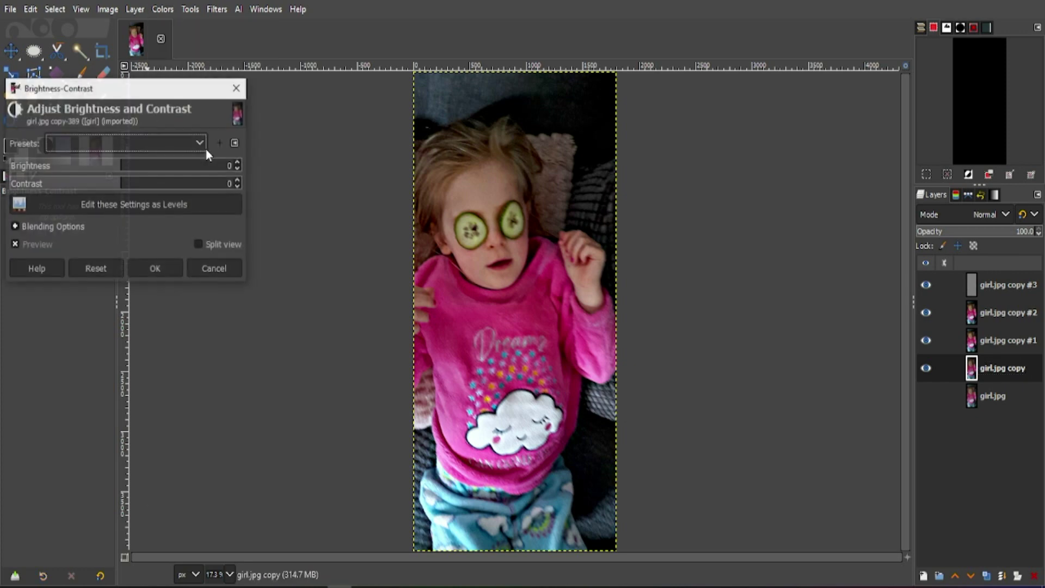
pyautogui.click(158, 142)
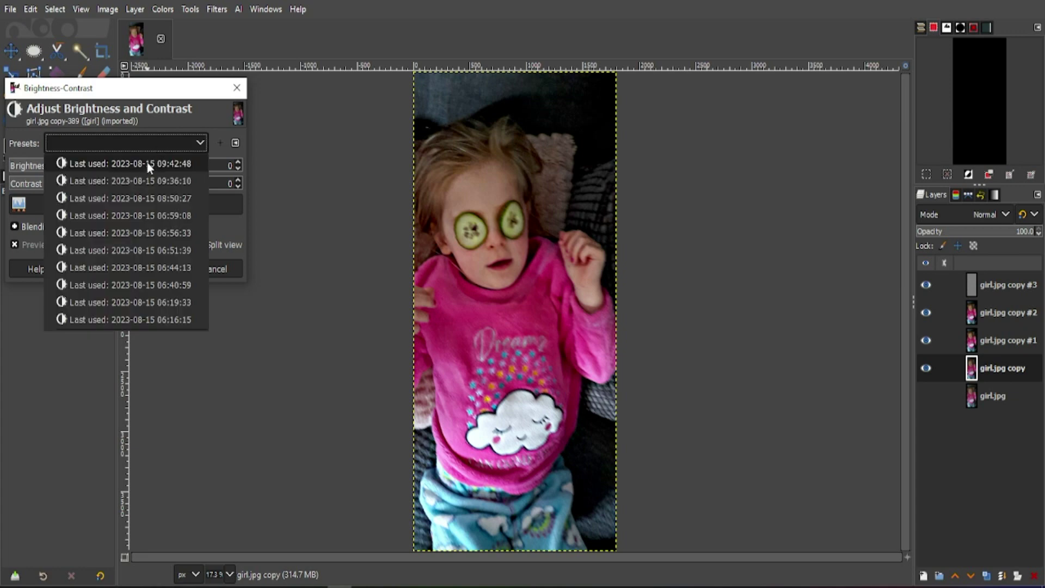
pyautogui.click(187, 123)
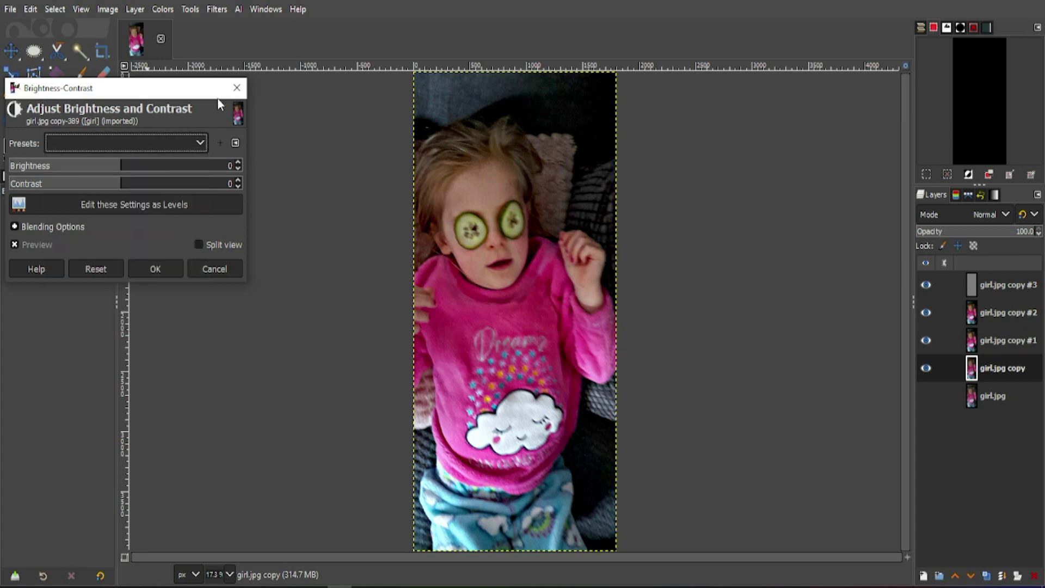
pyautogui.click(215, 269)
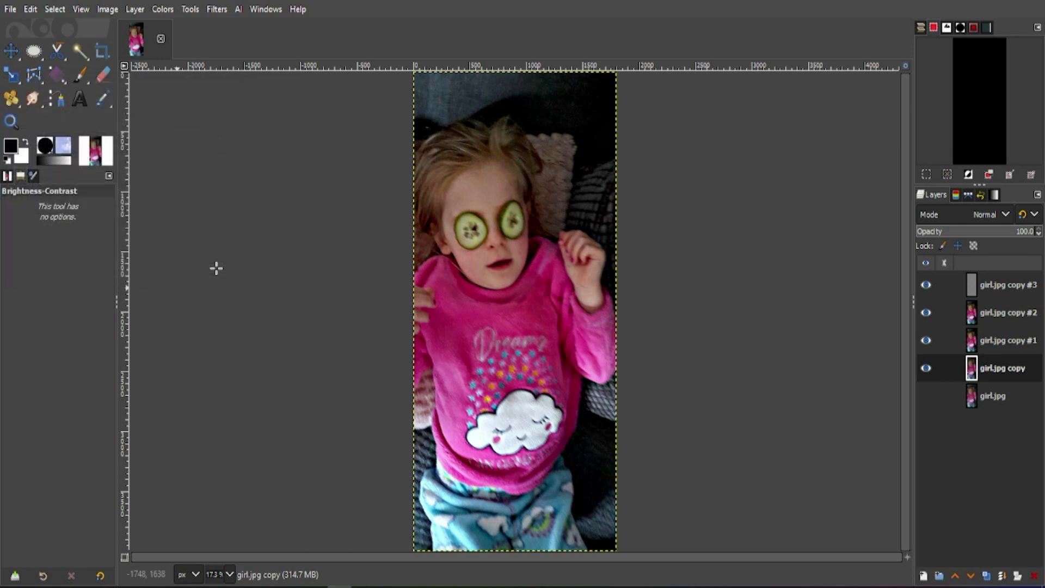